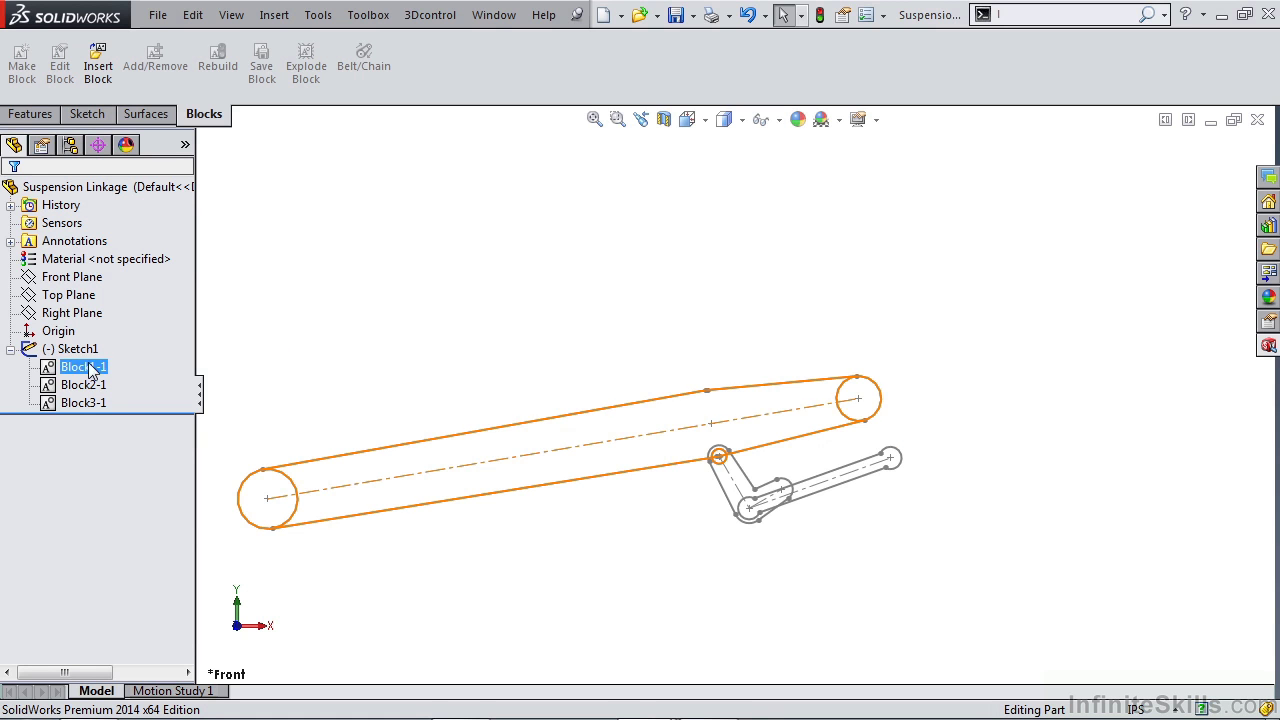
Select Sketch1, which holds Block1-1, Block2-1 and Block3-1, in the design tree
click(33, 352)
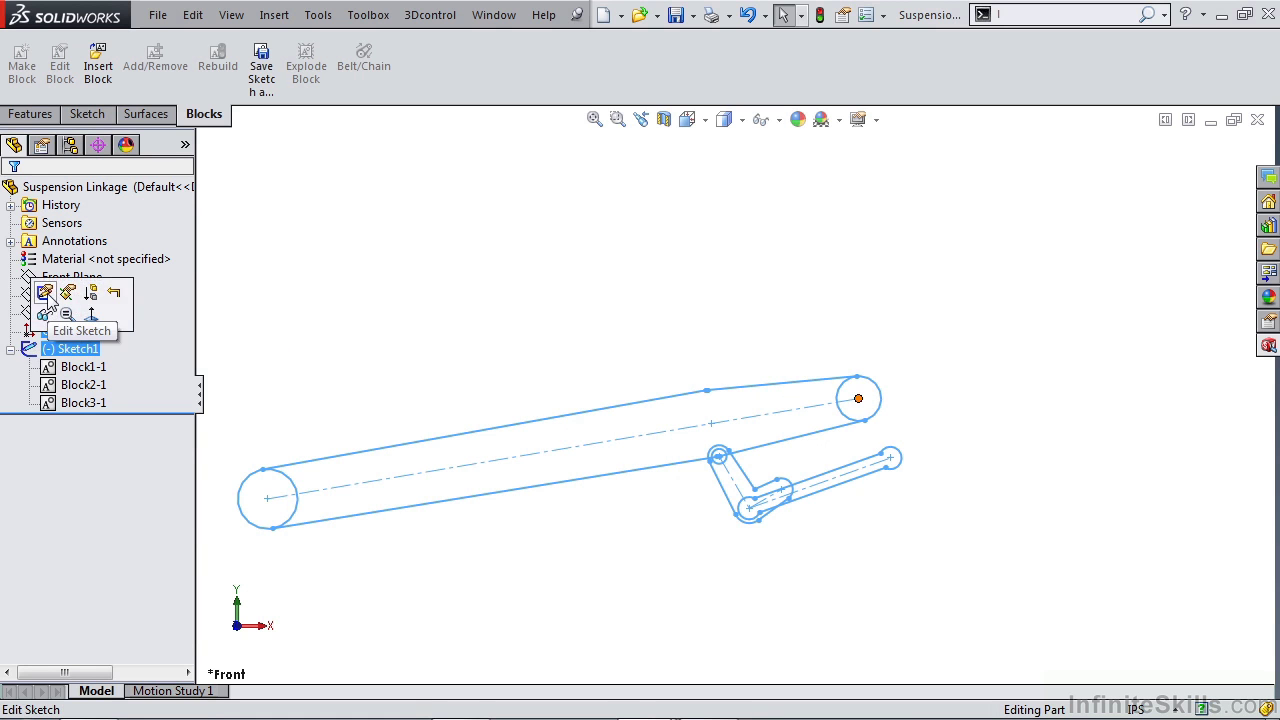
Edit Sketch1, select the three linkage blocks, and drag the small Block3-1 link to re-solve
click(45, 292)
click(47, 368)
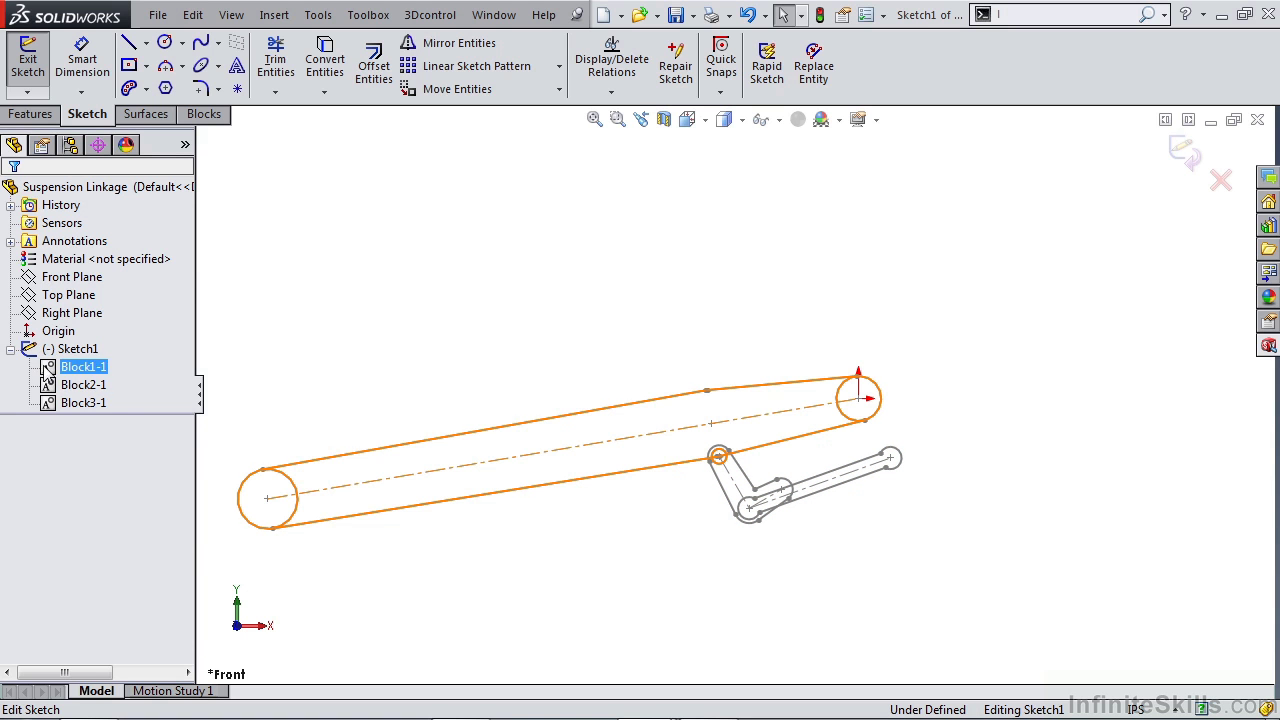
click(43, 417)
click(80, 367)
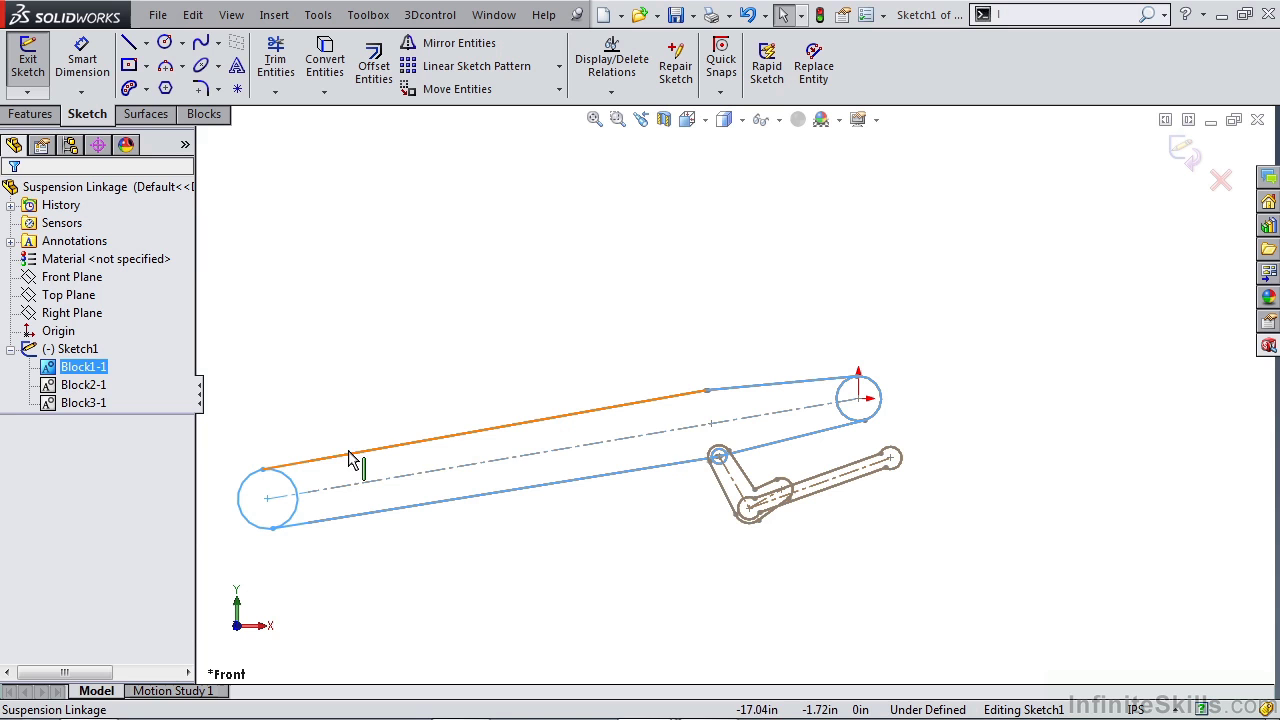
click(54, 388)
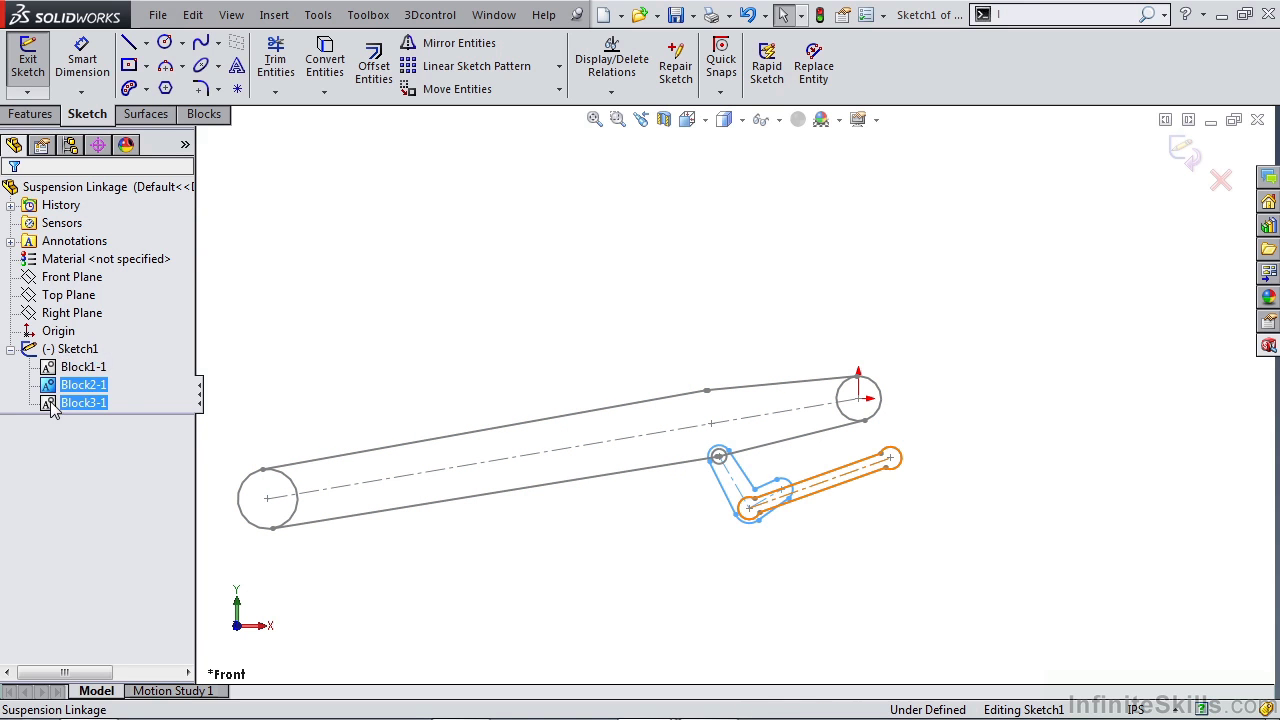
click(52, 404)
mouse_move(771, 531)
mouse_down()
mouse_move(886, 486)
mouse_move(903, 500)
mouse_move(889, 501)
mouse_up()
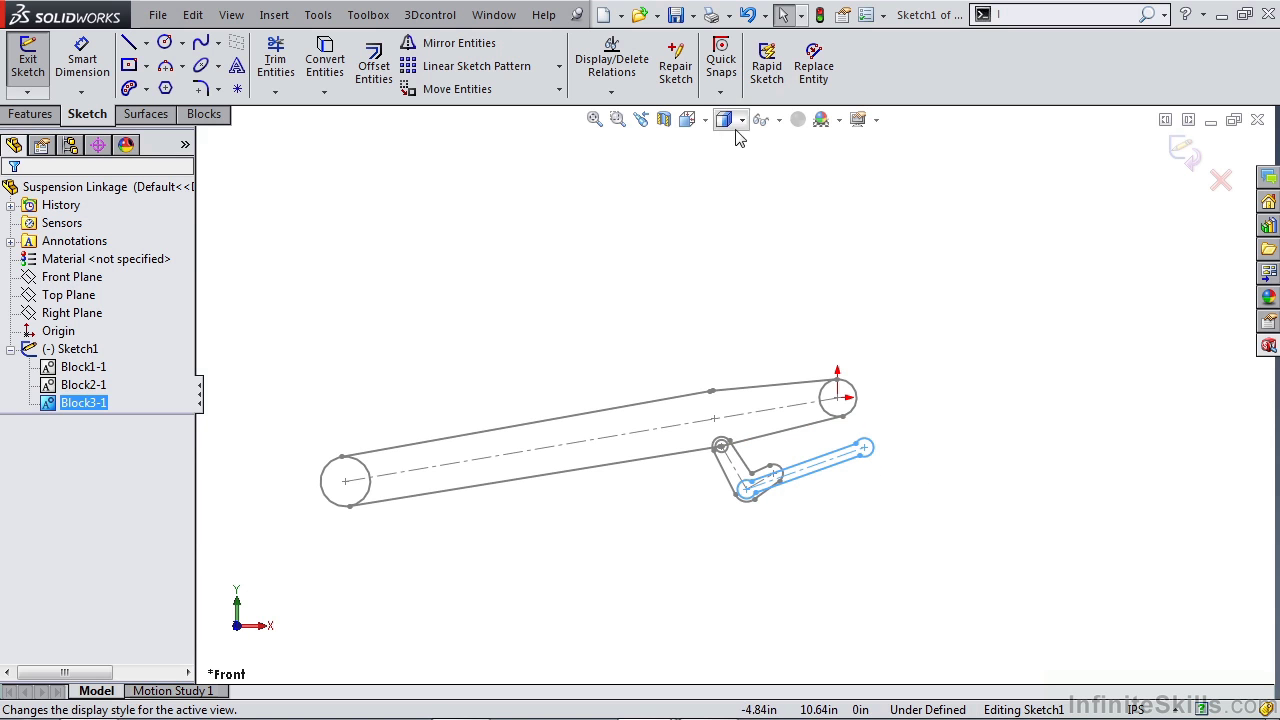
Show sketch relations and swing the Block1-1 long arm about its pivot circle
click(765, 119)
click(764, 297)
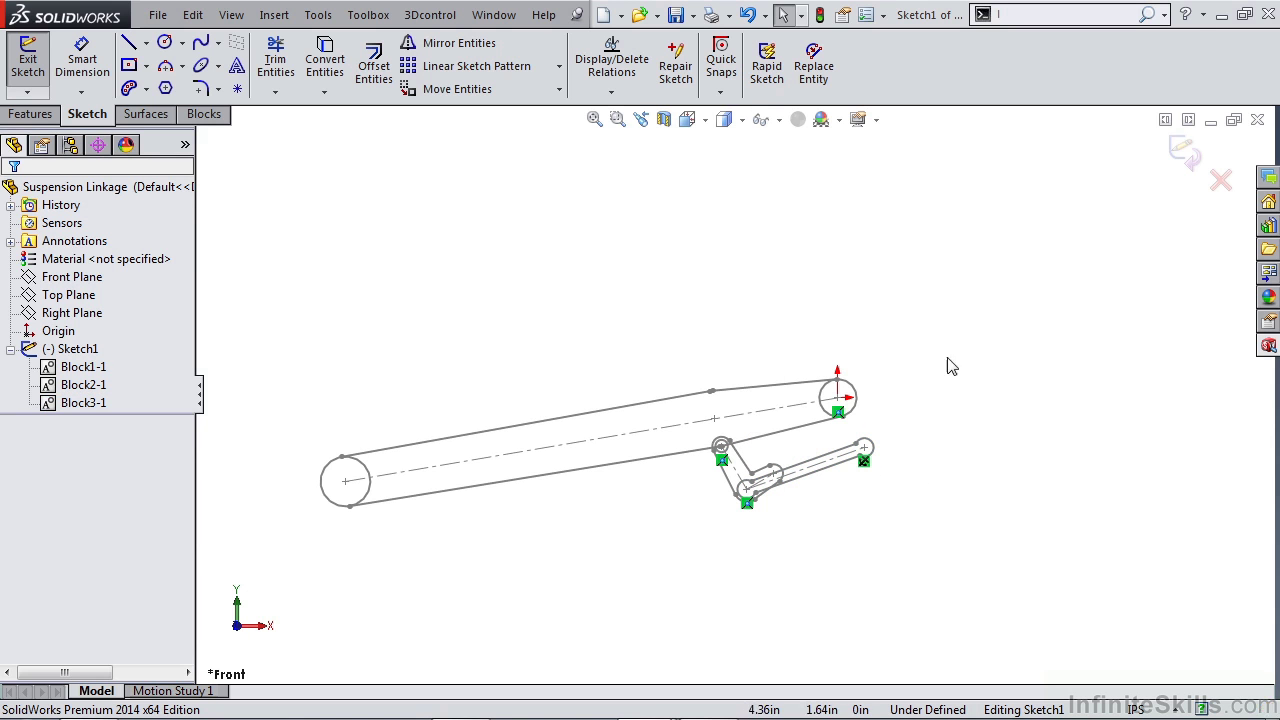
click(842, 412)
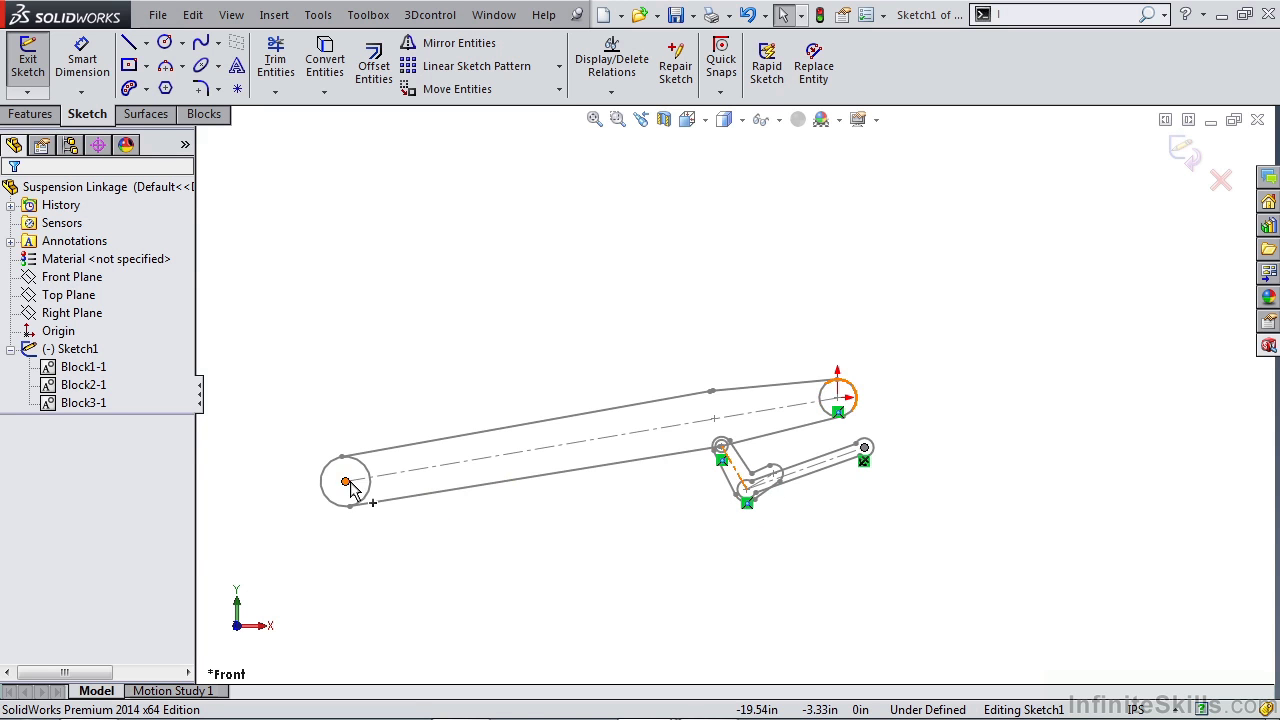
drag(350, 495, 357, 523)
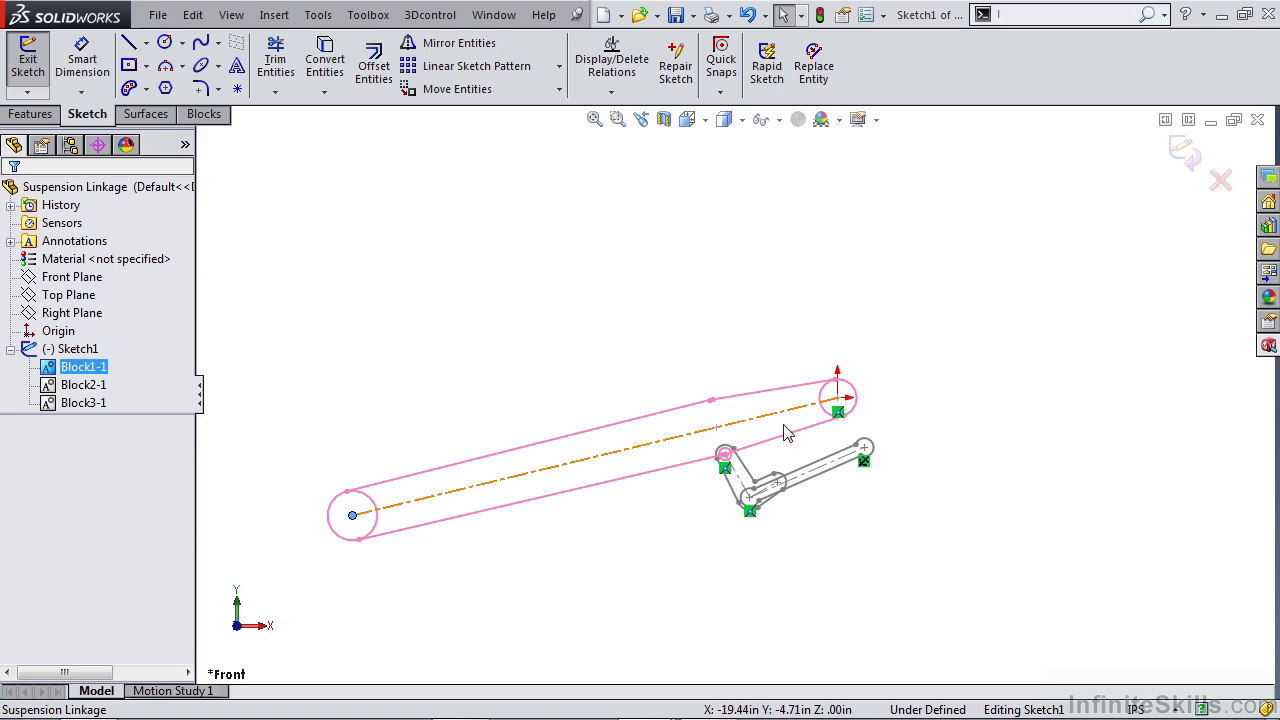
Draw two separate straight lines right of the linkage and select the upper one
click(793, 537)
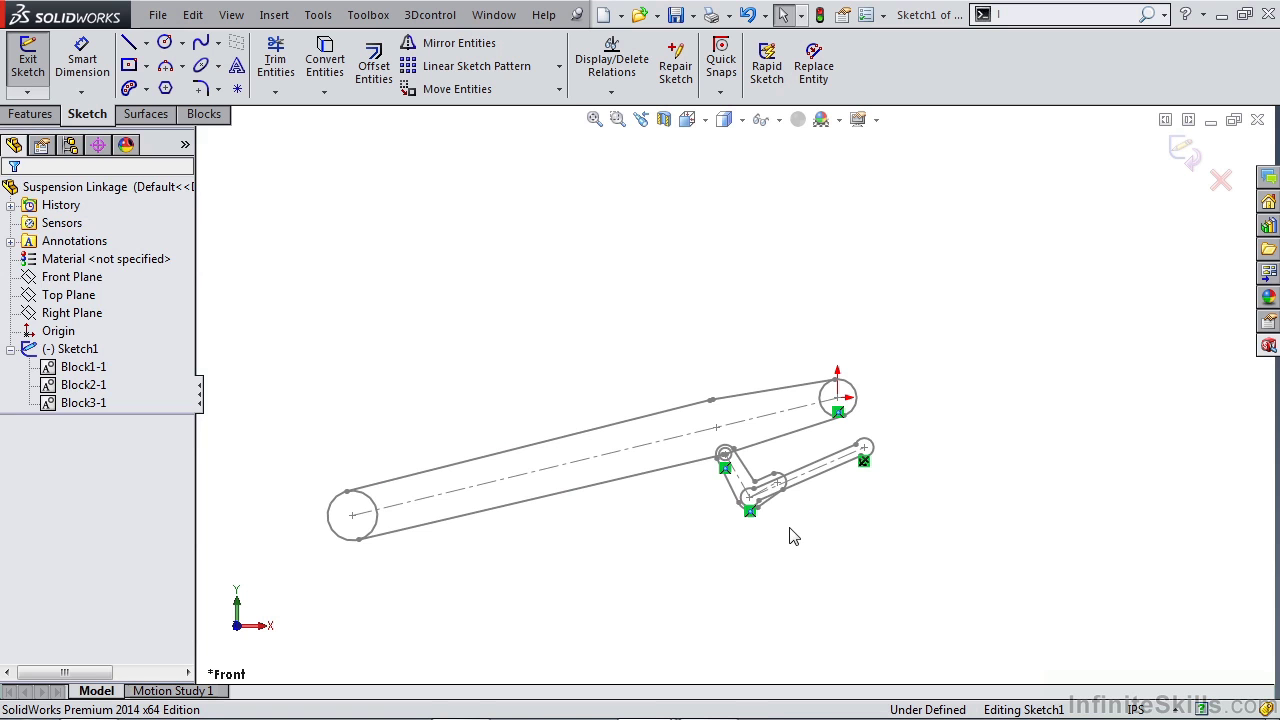
key(l)
click(868, 535)
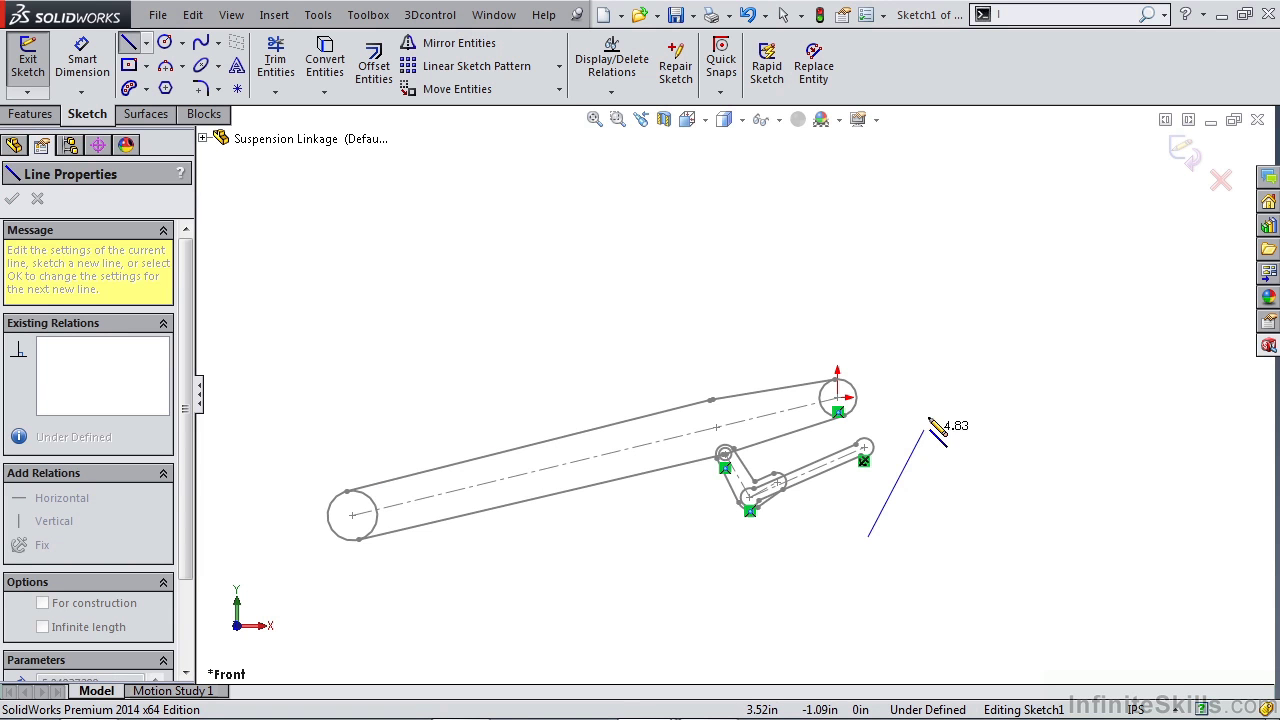
double_click(922, 398)
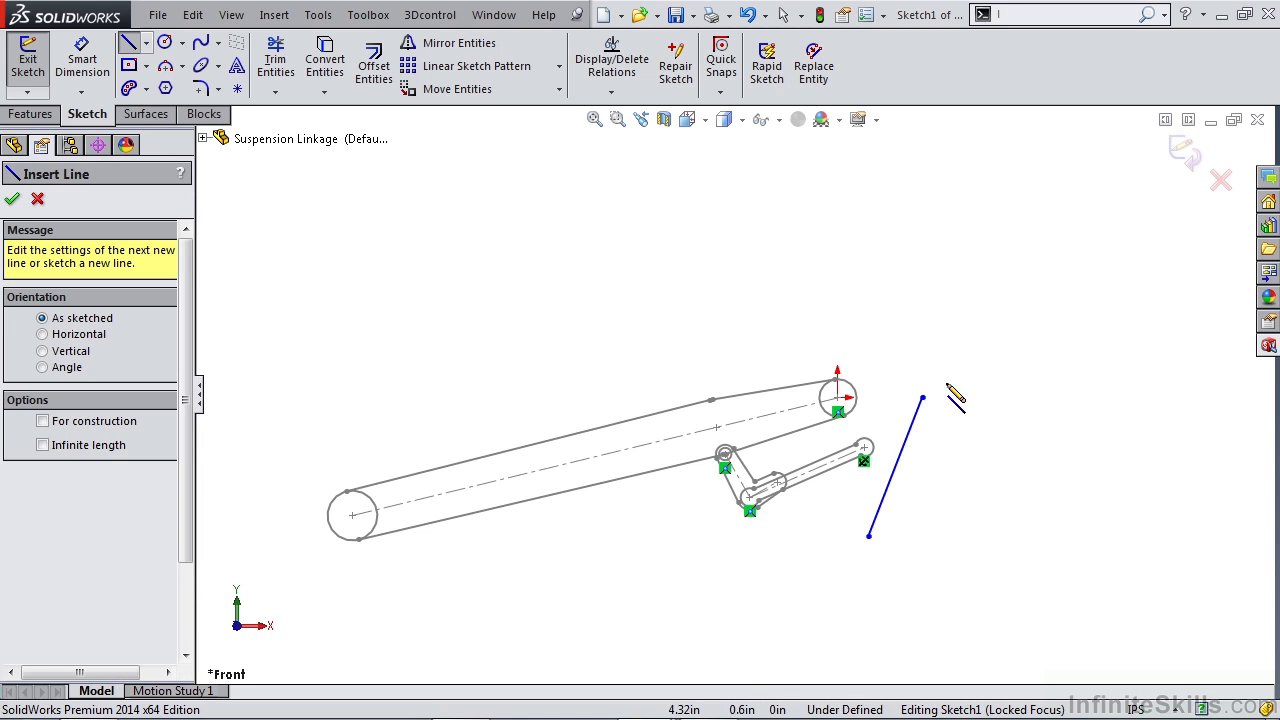
click(945, 407)
click(987, 289)
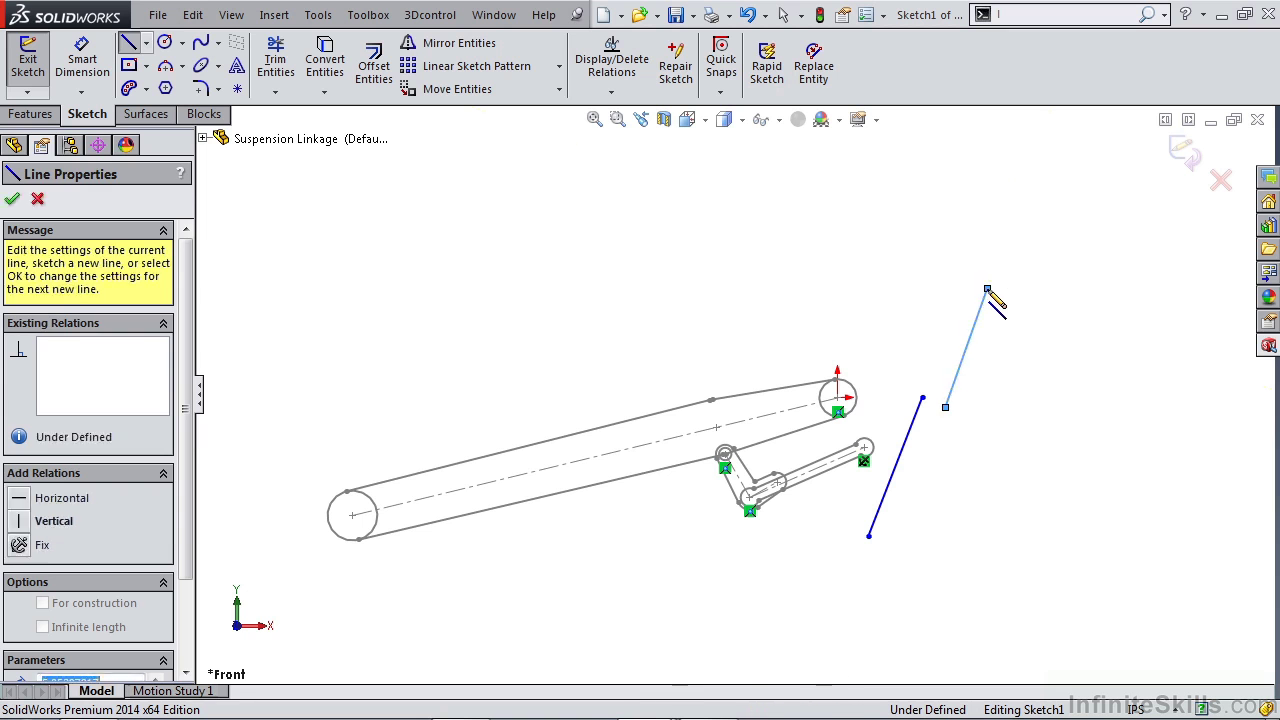
key(Escape)
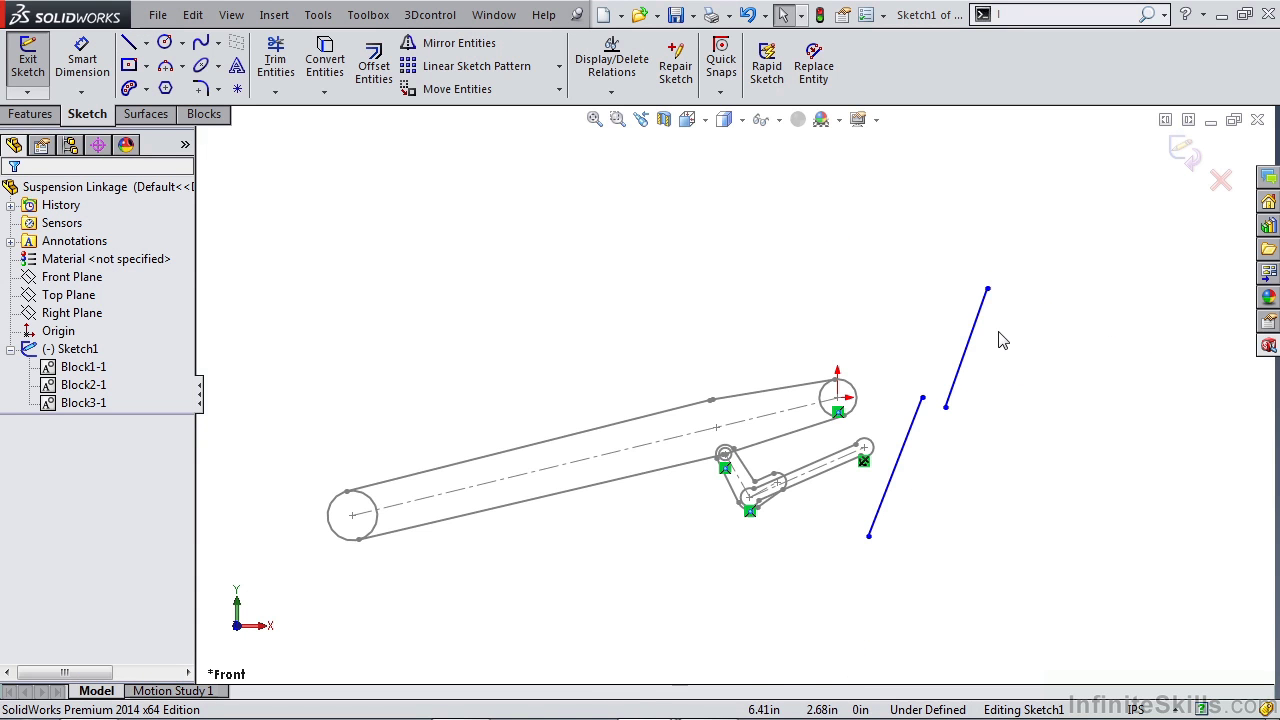
click(968, 358)
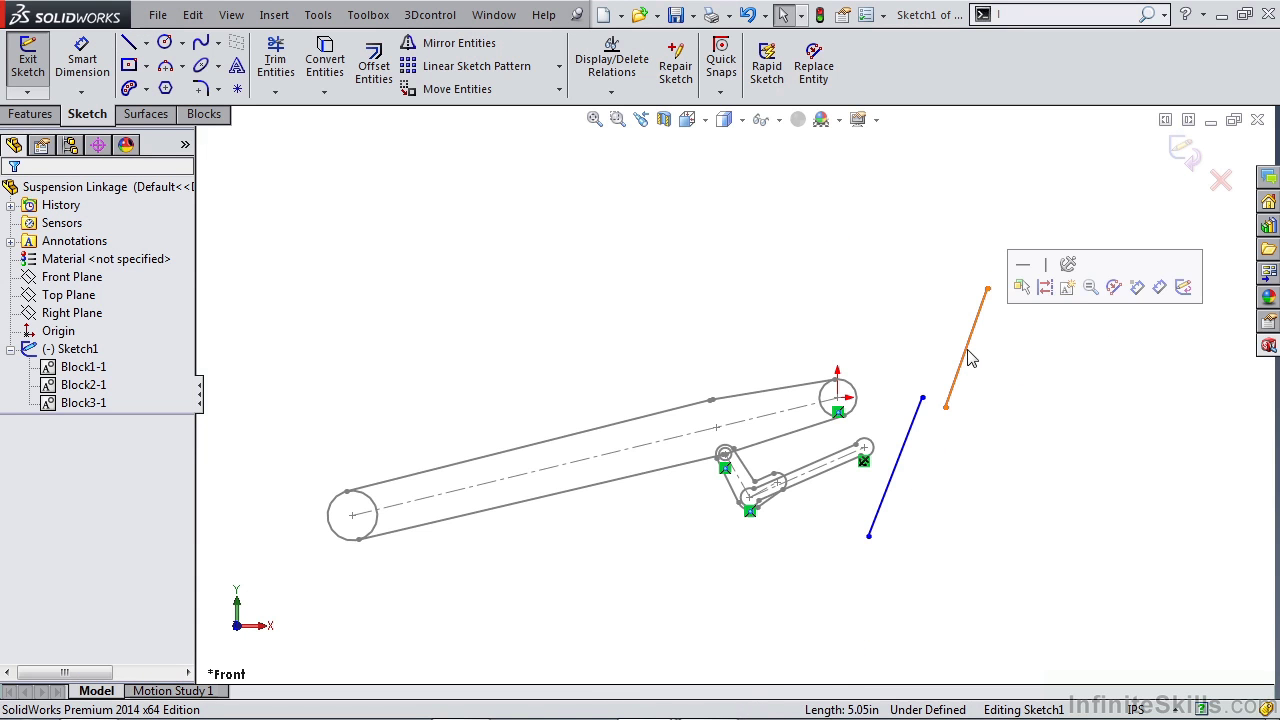
Make the upper line into Block6-1 and the lower line into Block7-1
click(1067, 287)
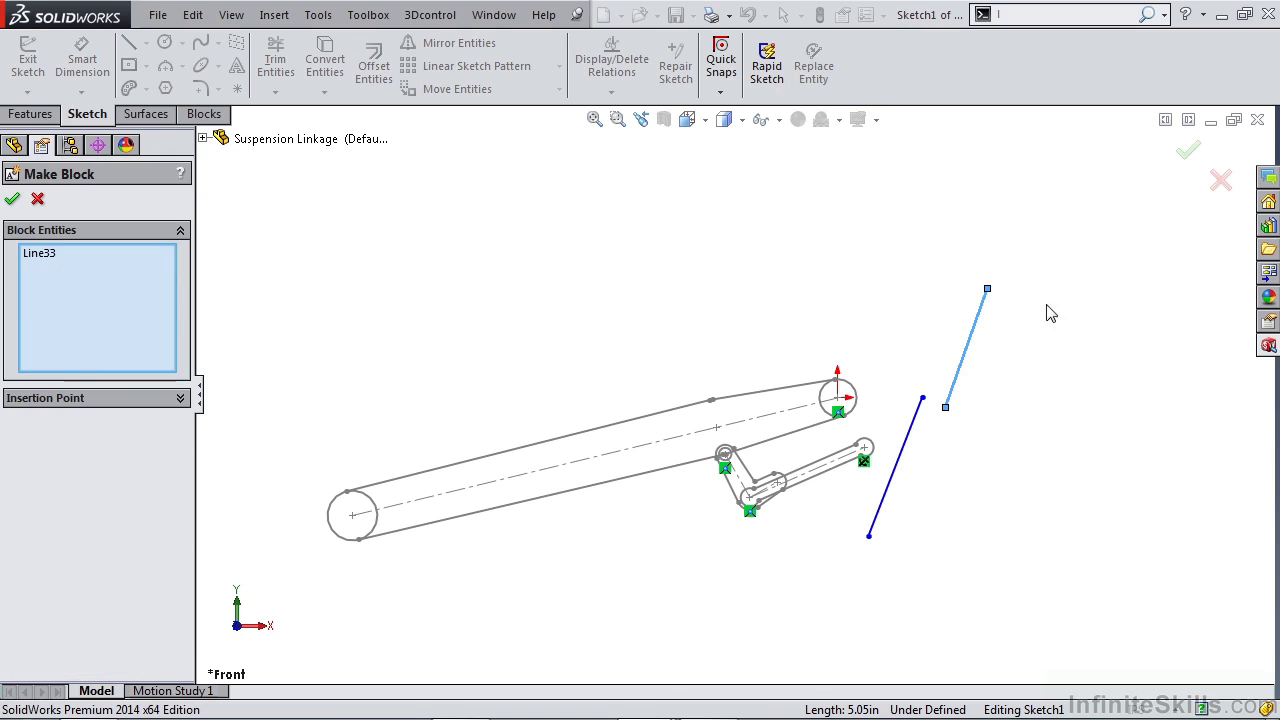
click(12, 200)
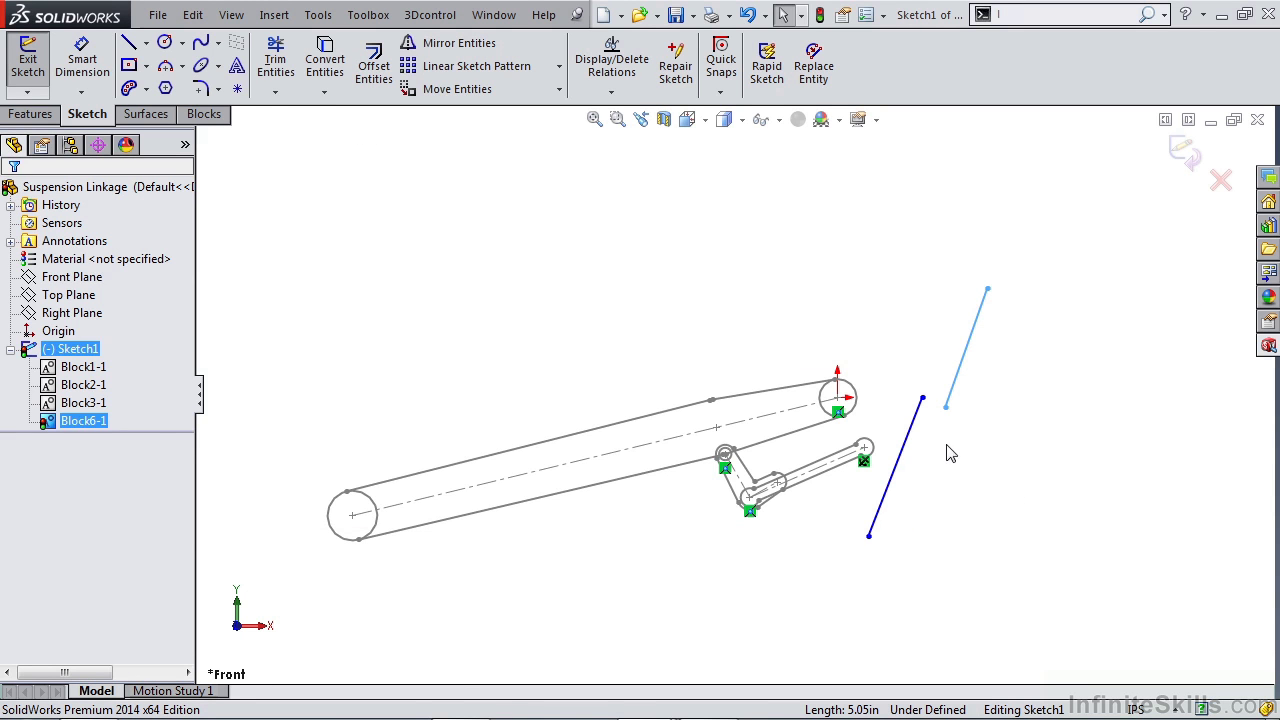
click(912, 425)
click(1006, 350)
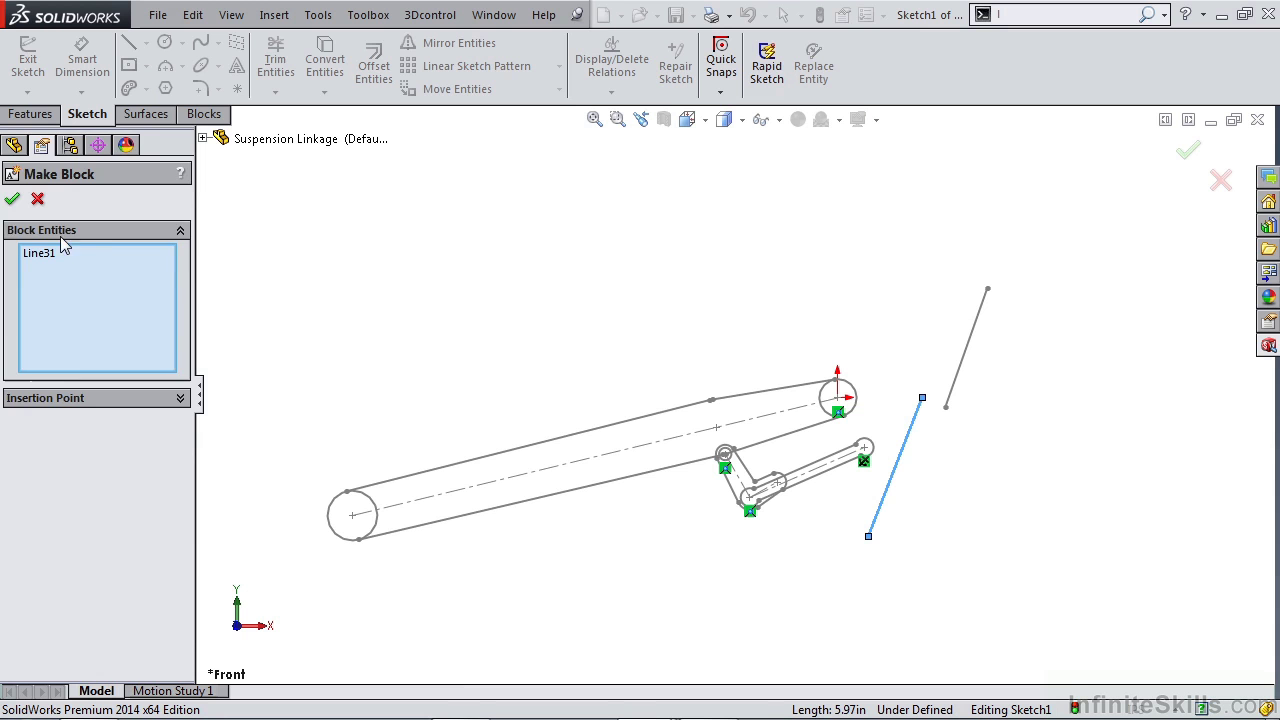
click(12, 200)
click(874, 405)
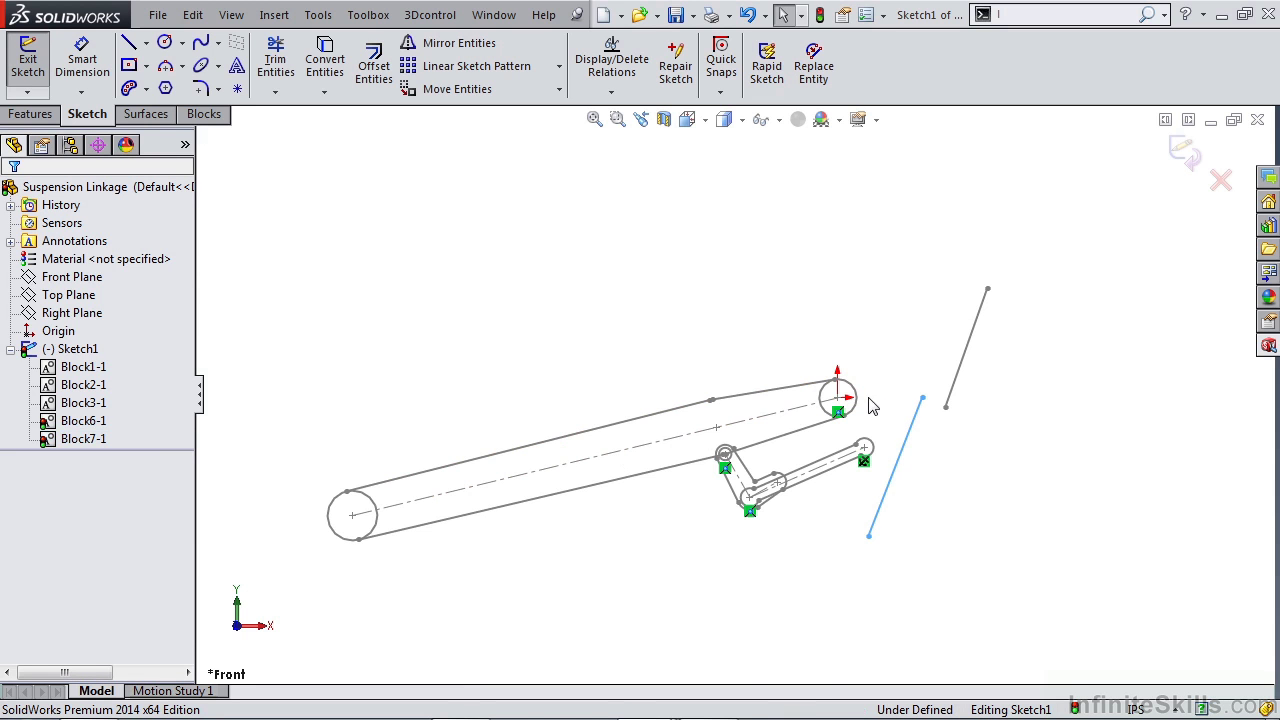
Attach the lower line block's end to the Block2-1 link point with a coincident relation
click(870, 540)
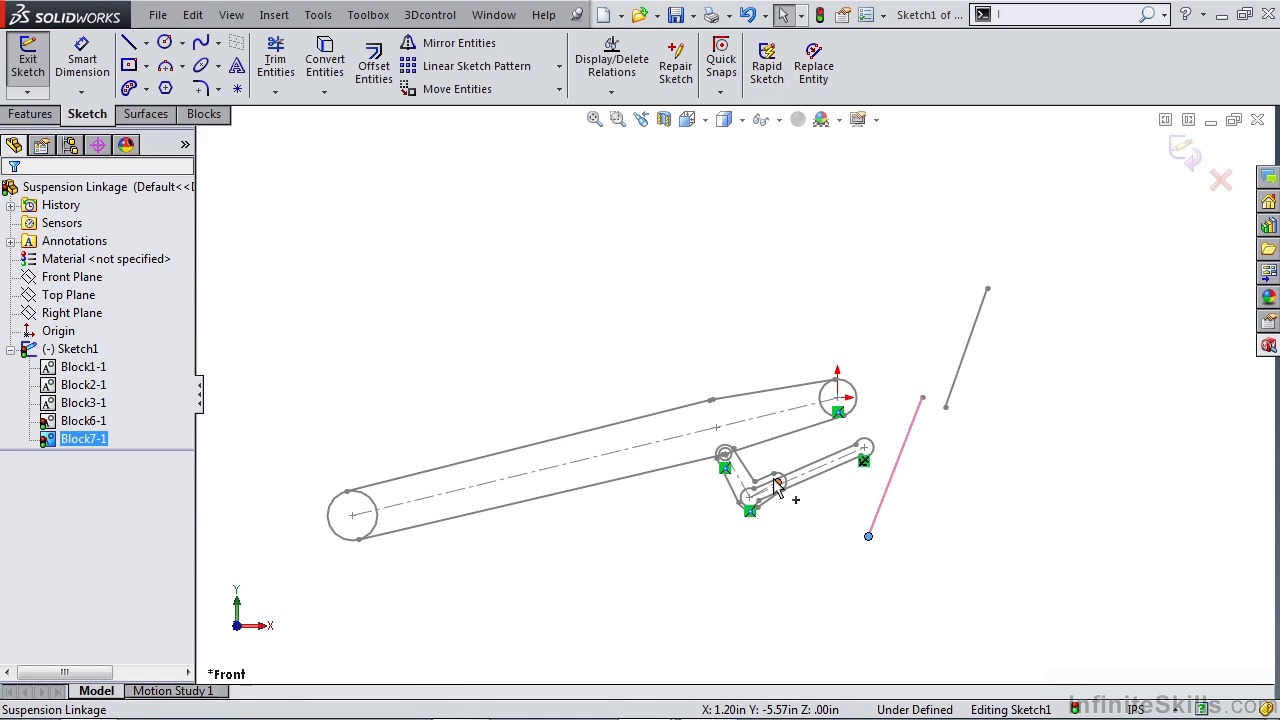
scroll(793, 484, down, 3)
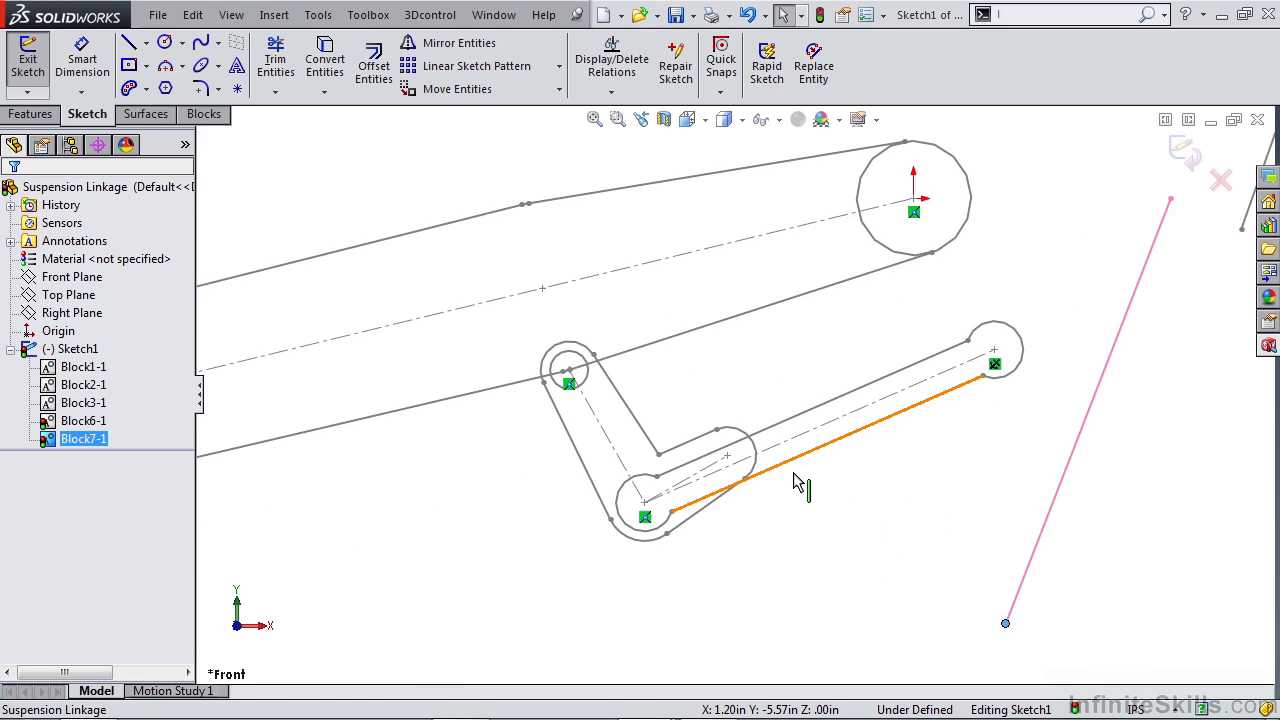
ctrl+click(729, 460)
click(838, 377)
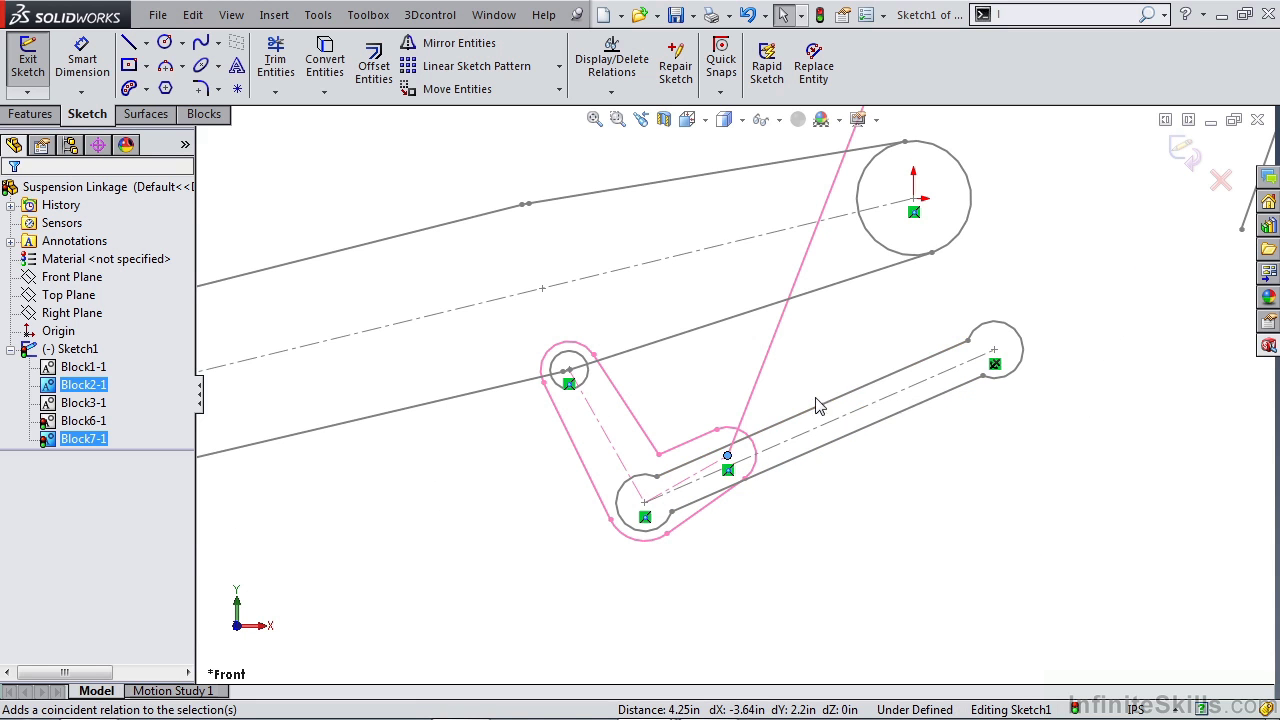
scroll(796, 526, up, 5)
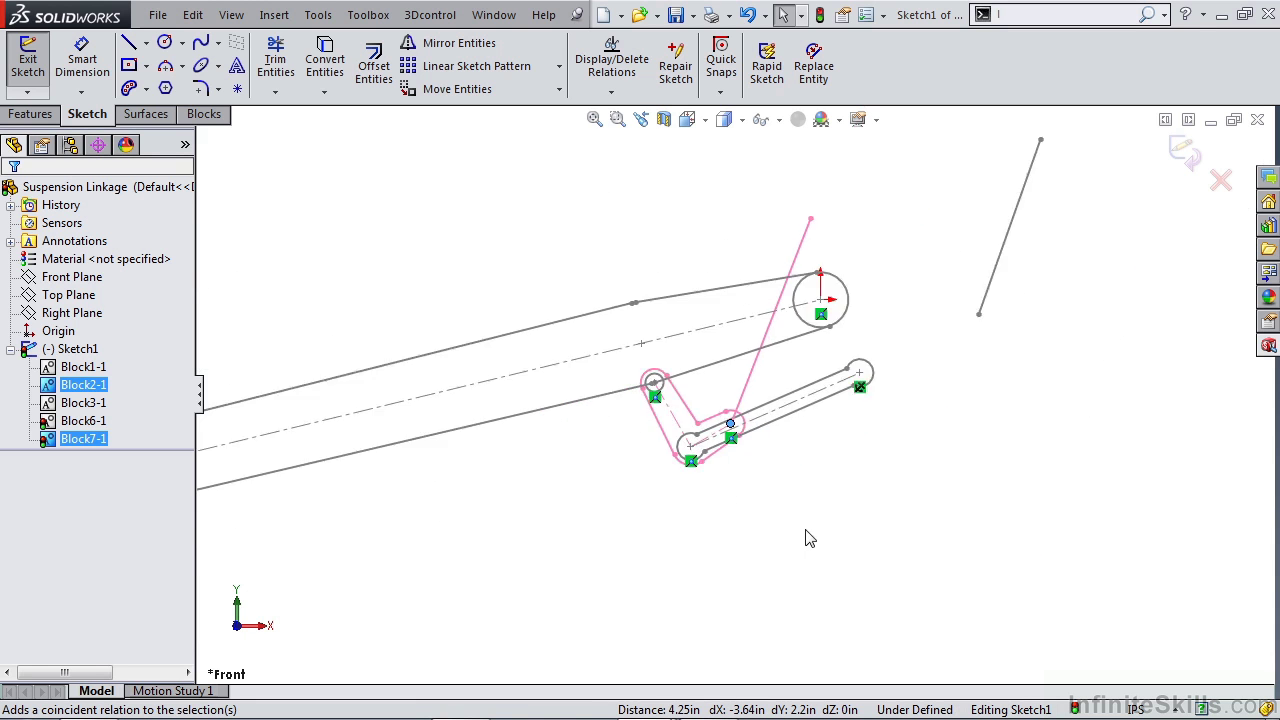
click(778, 300)
Move the upper line block beside the linkage and fix its outer endpoint
scroll(763, 342, down, 3)
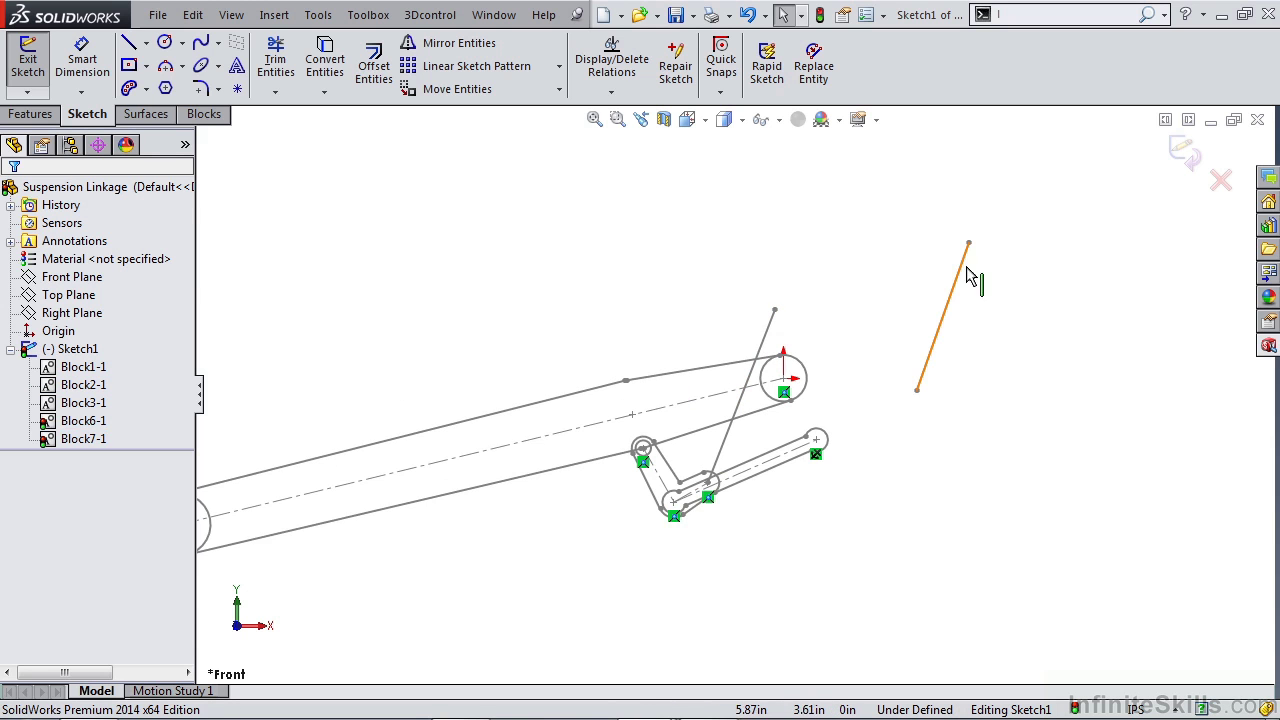
drag(964, 254, 818, 177)
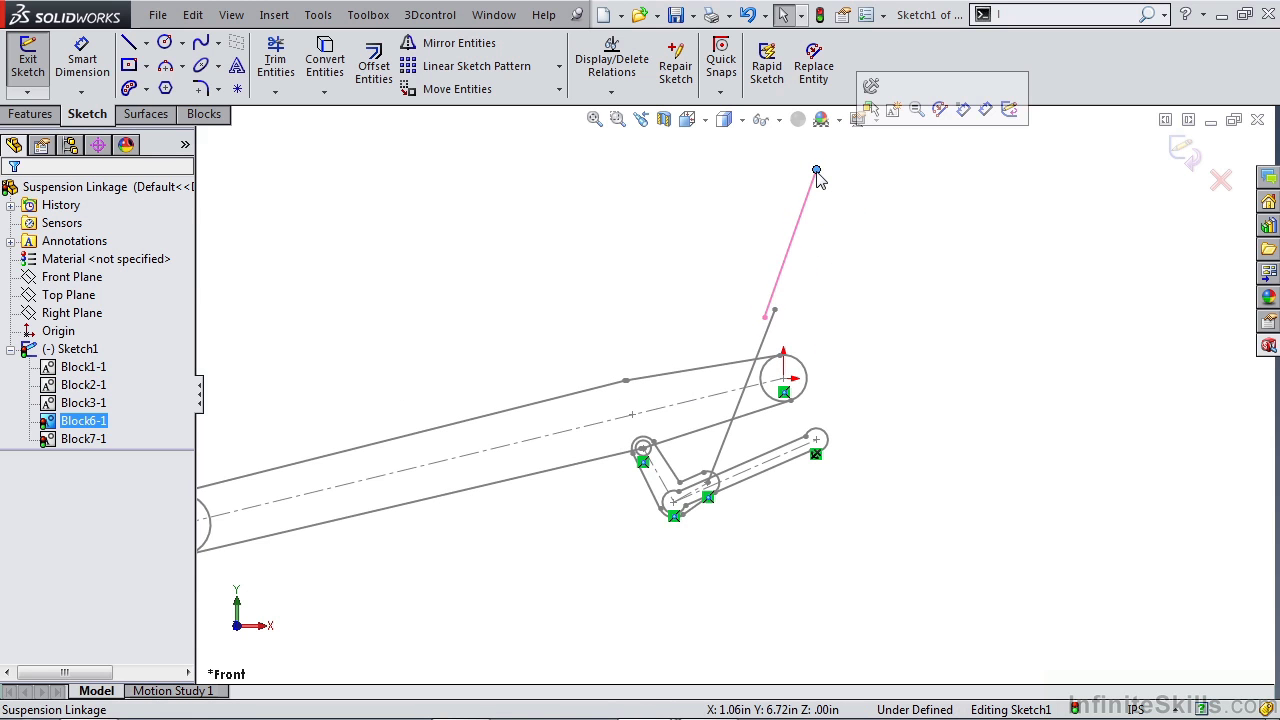
click(871, 86)
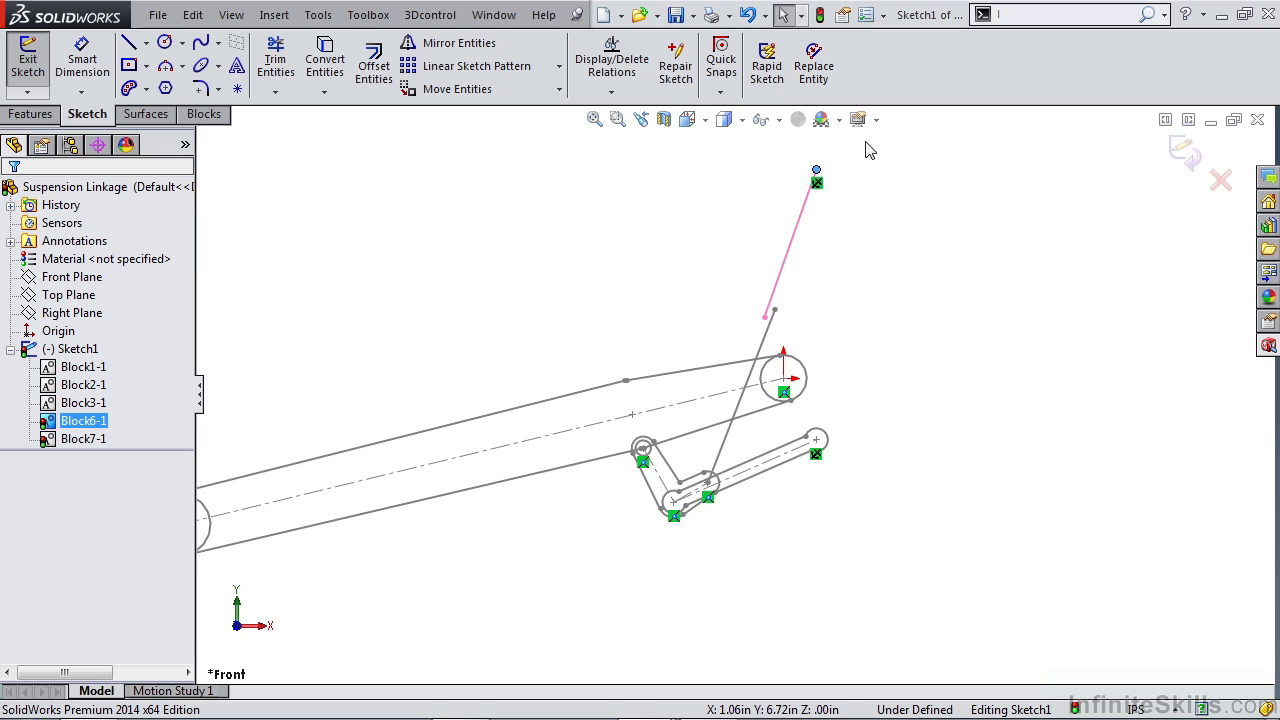
drag(774, 311, 775, 330)
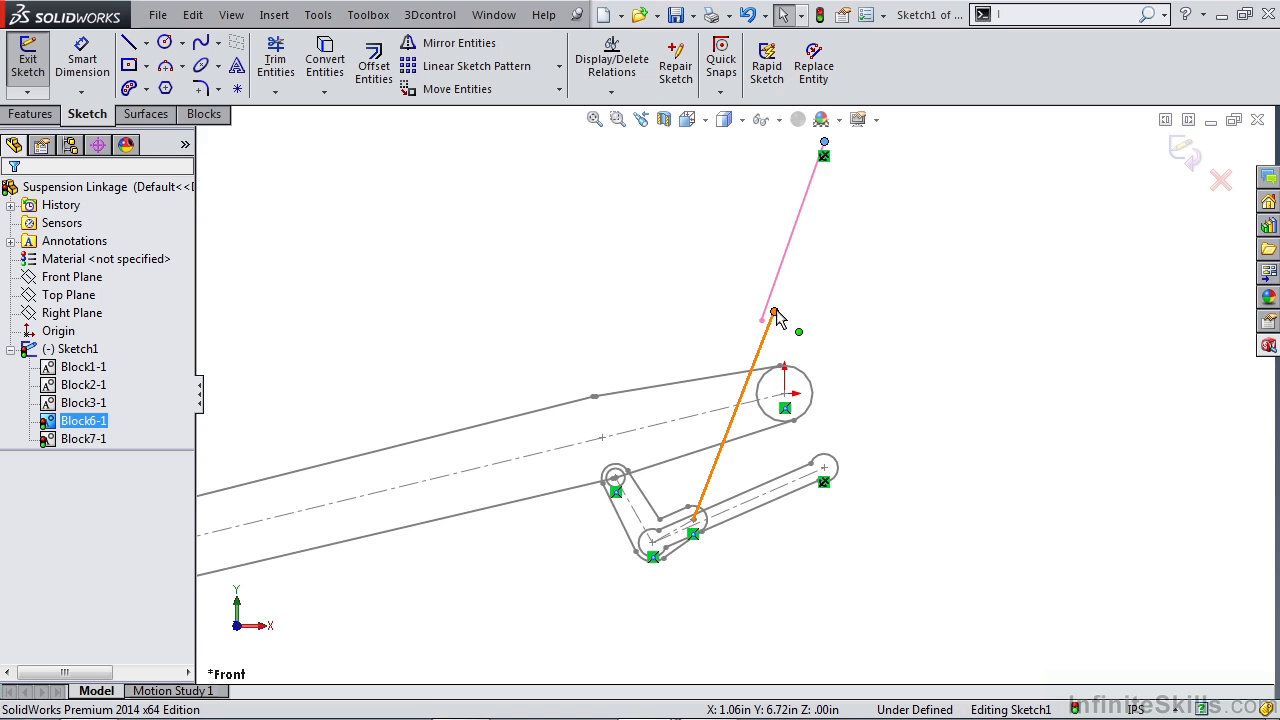
Make the two shock lines' end points coincident and the lines collinear, then test-drag the end point
click(778, 318)
scroll(775, 322, down, 2)
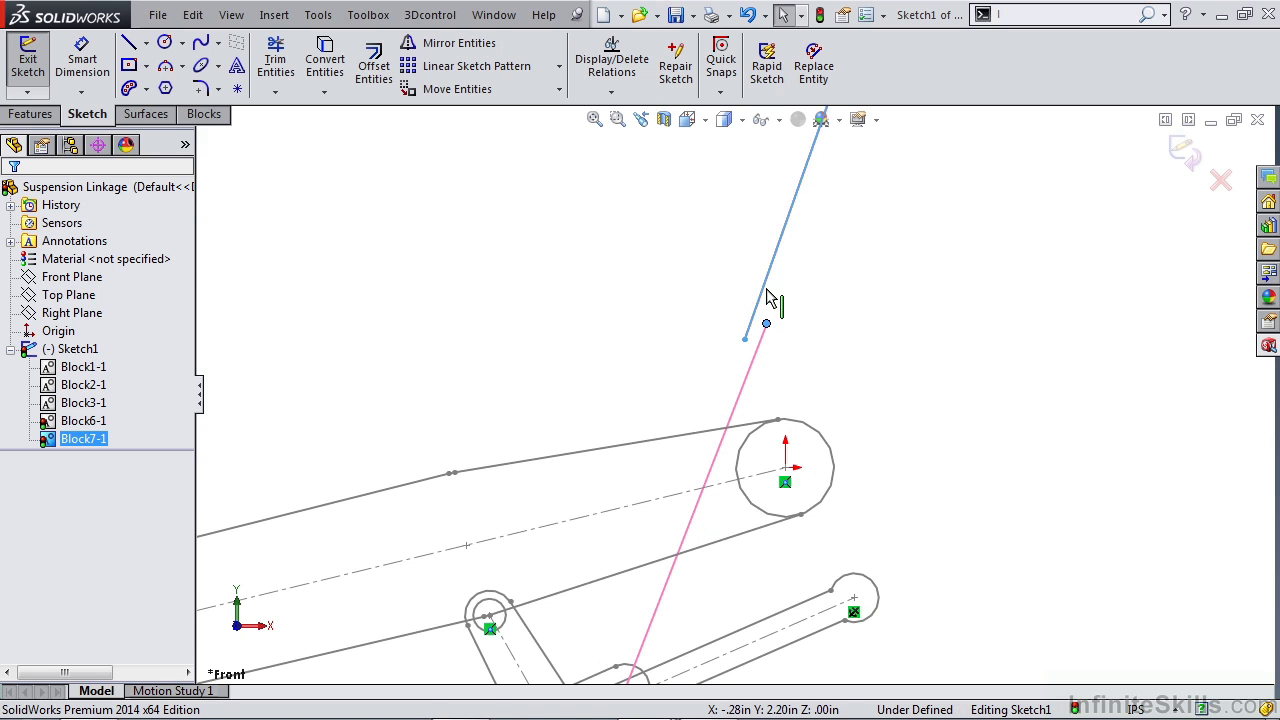
ctrl+click(767, 298)
click(845, 205)
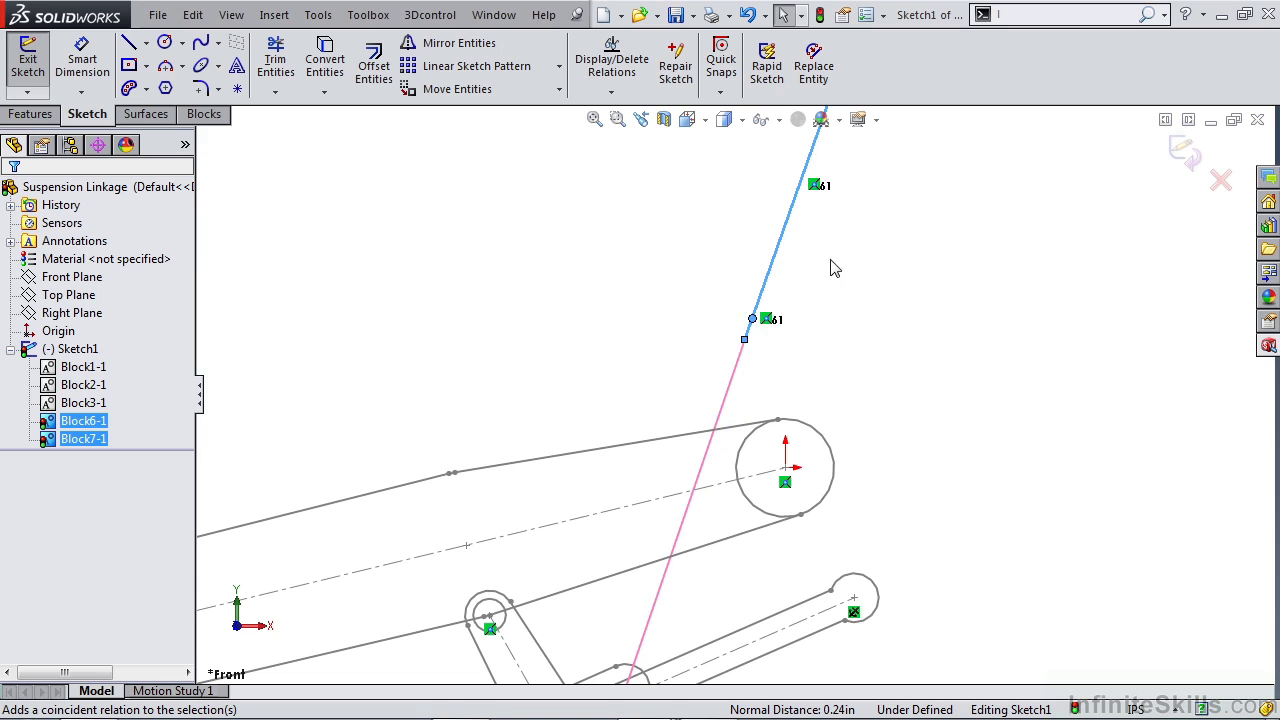
click(735, 378)
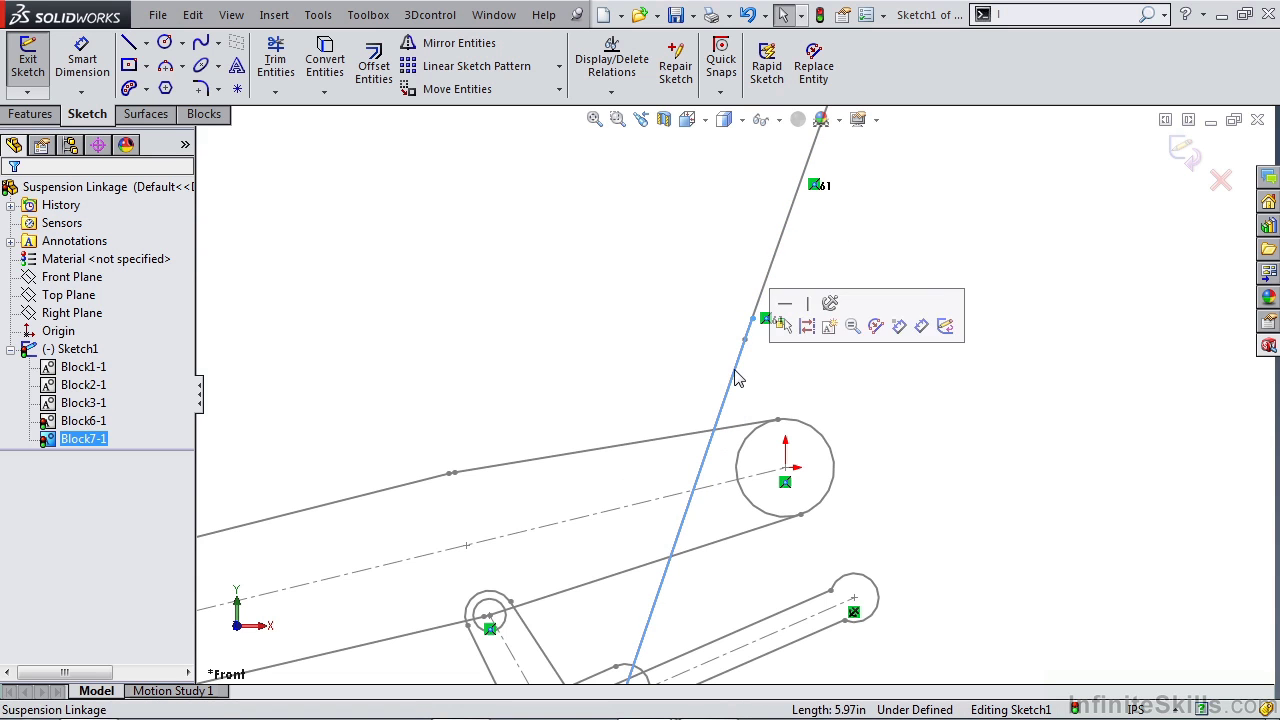
ctrl+click(778, 251)
click(886, 156)
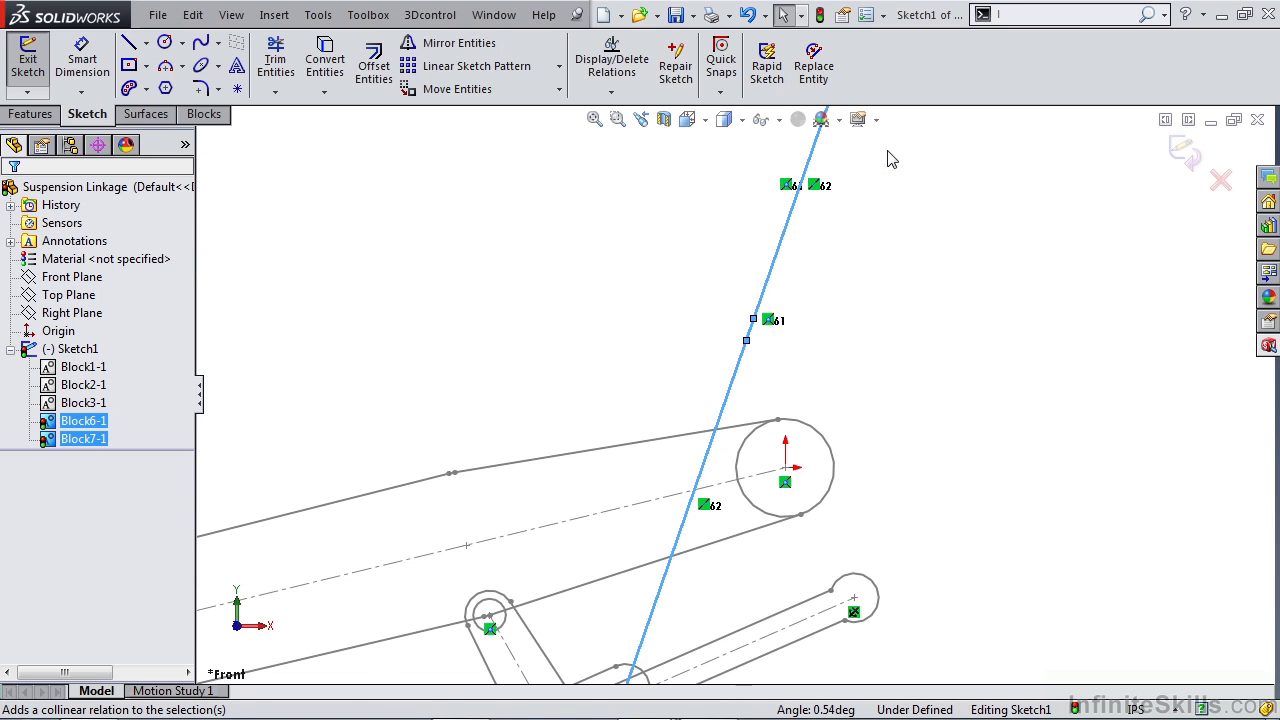
click(897, 300)
scroll(860, 390, up, 5)
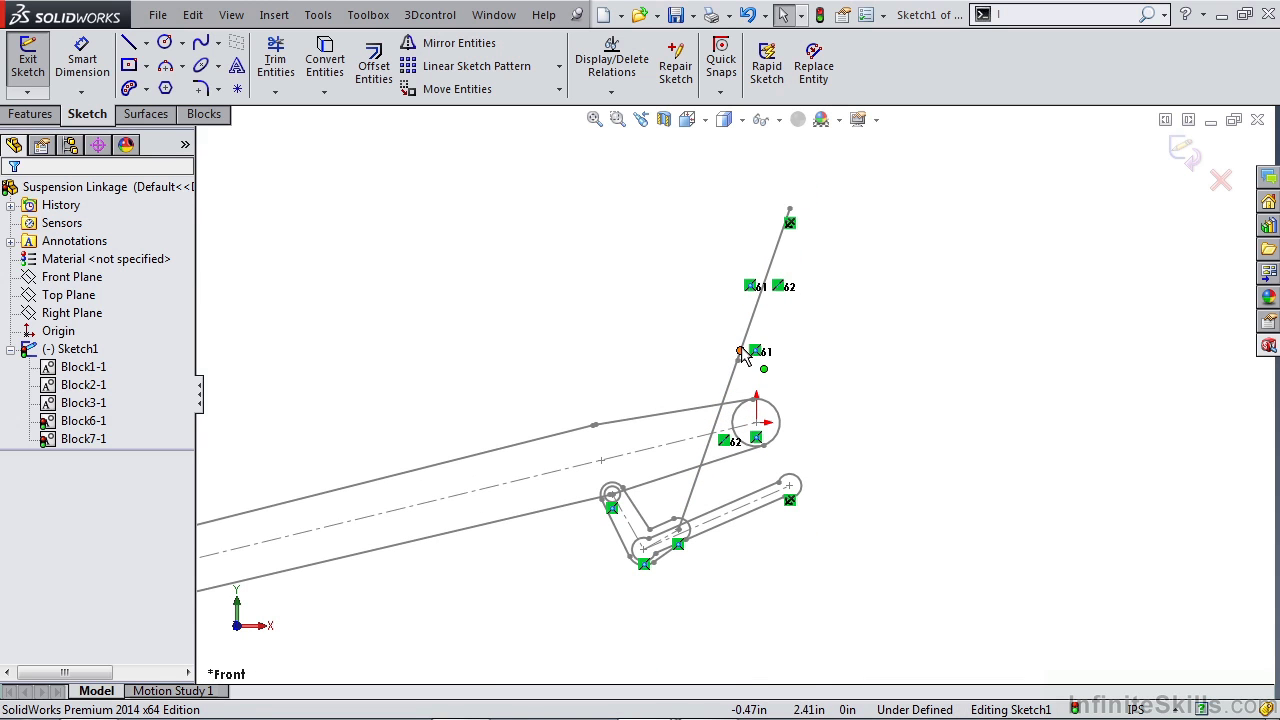
drag(742, 353, 790, 216)
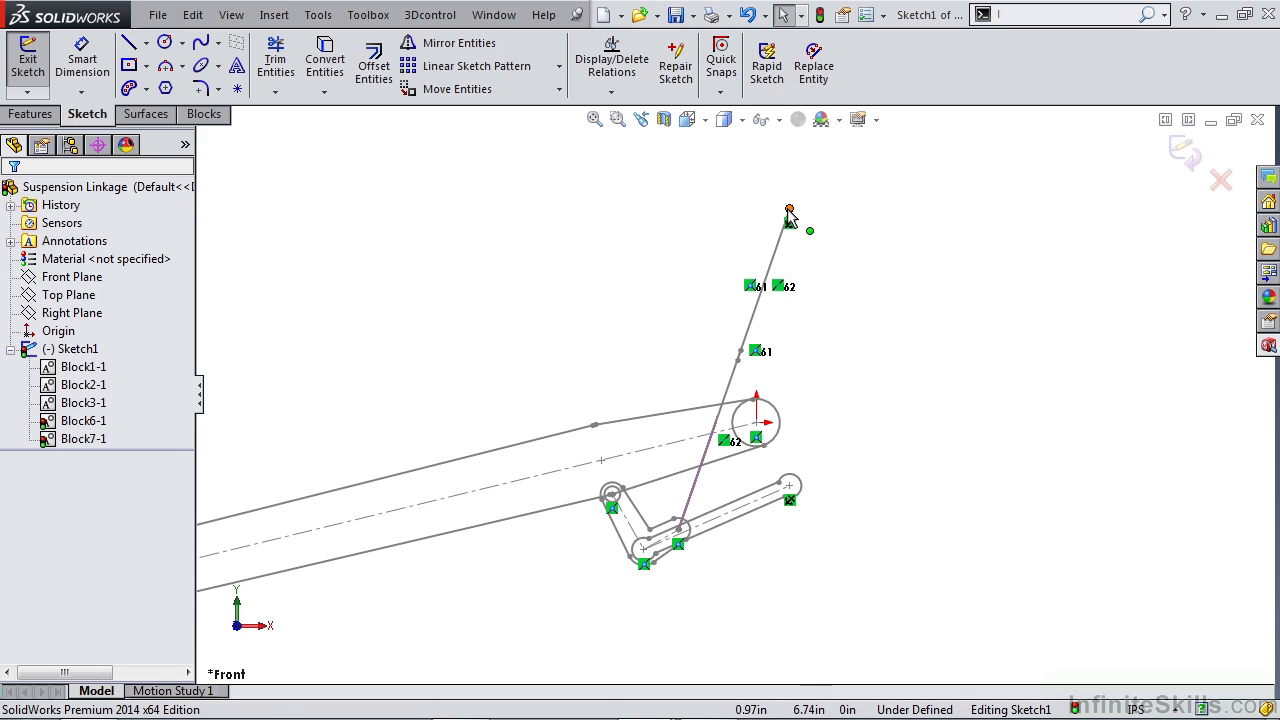
click(779, 119)
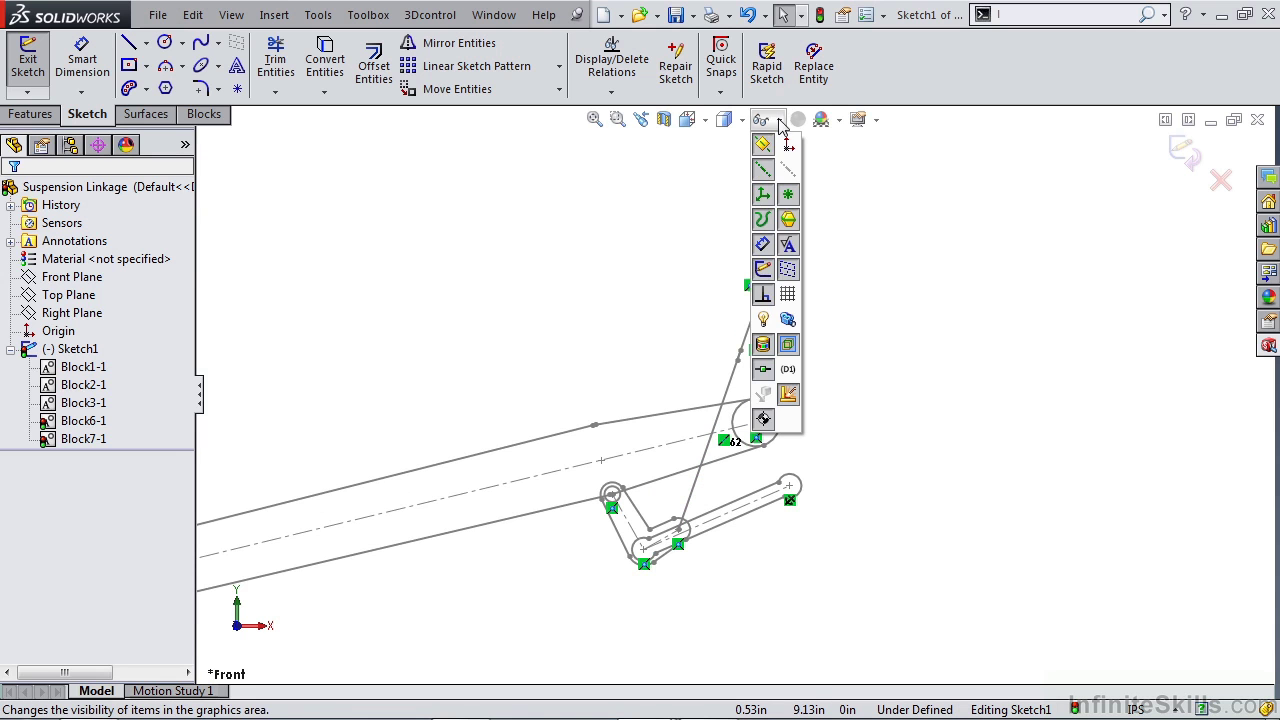
Hide the relation markers and swing Block1-1 so the shock and rocker follow
click(770, 291)
scroll(900, 440, up, 3)
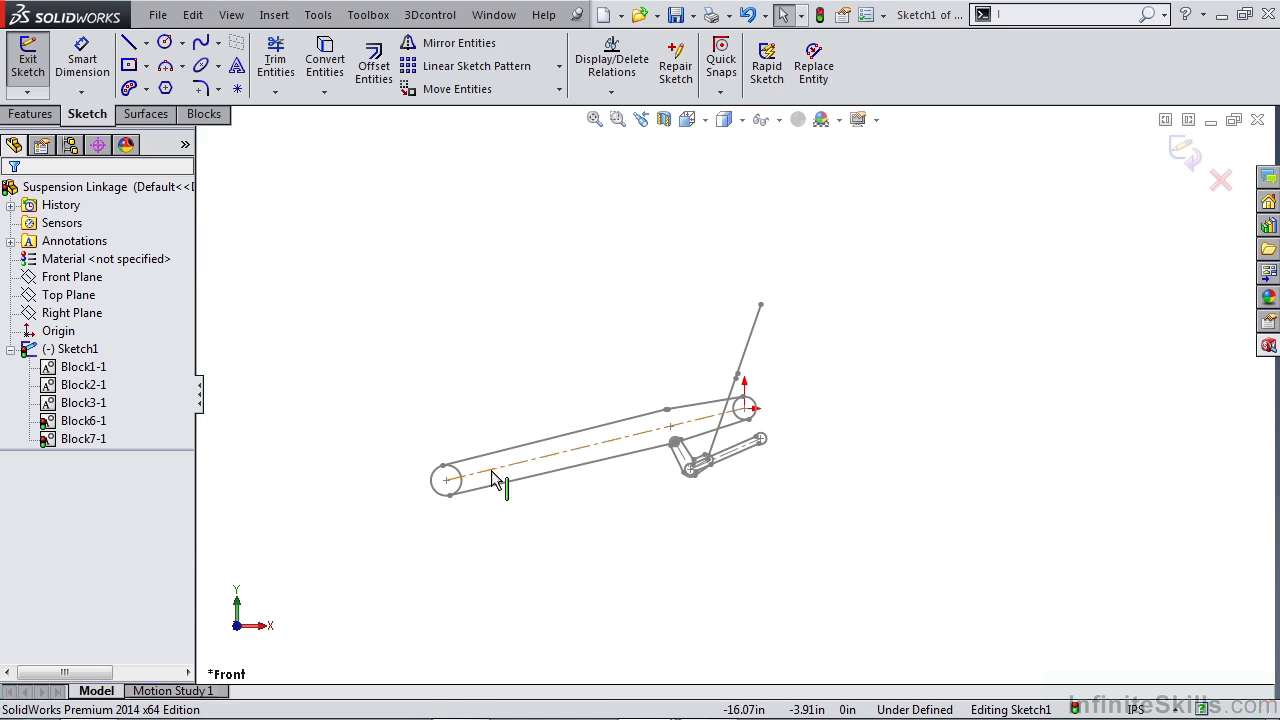
drag(457, 500, 522, 481)
scroll(770, 457, down, 2)
scroll(770, 457, down, 2)
click(764, 487)
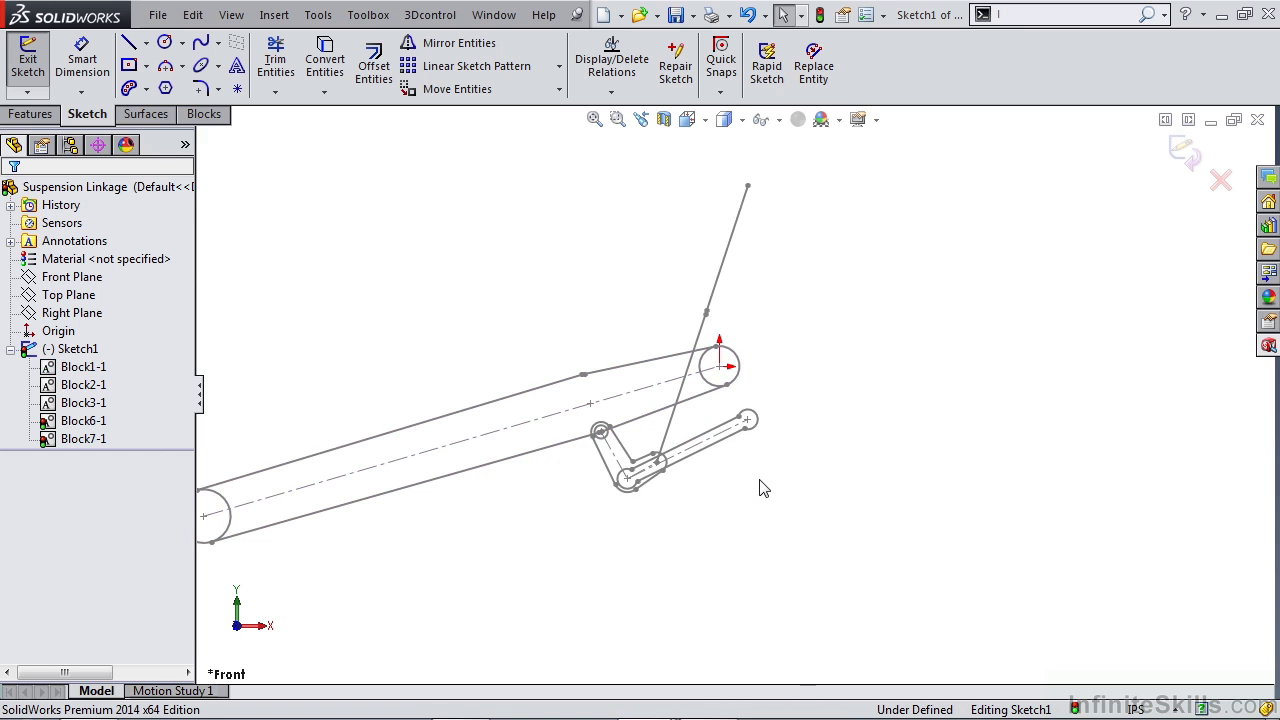
Add a Smart Dimension between the shock's top and bottom end points, reading 10.85 in
key(s)
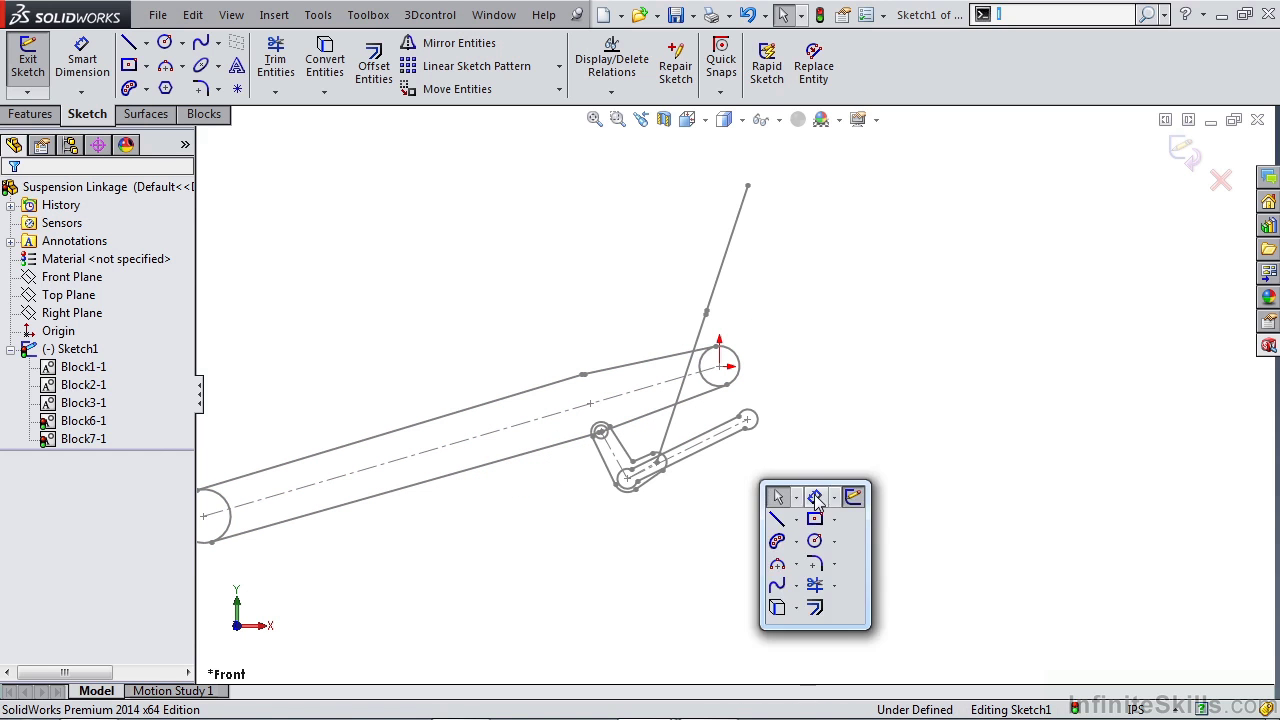
click(776, 497)
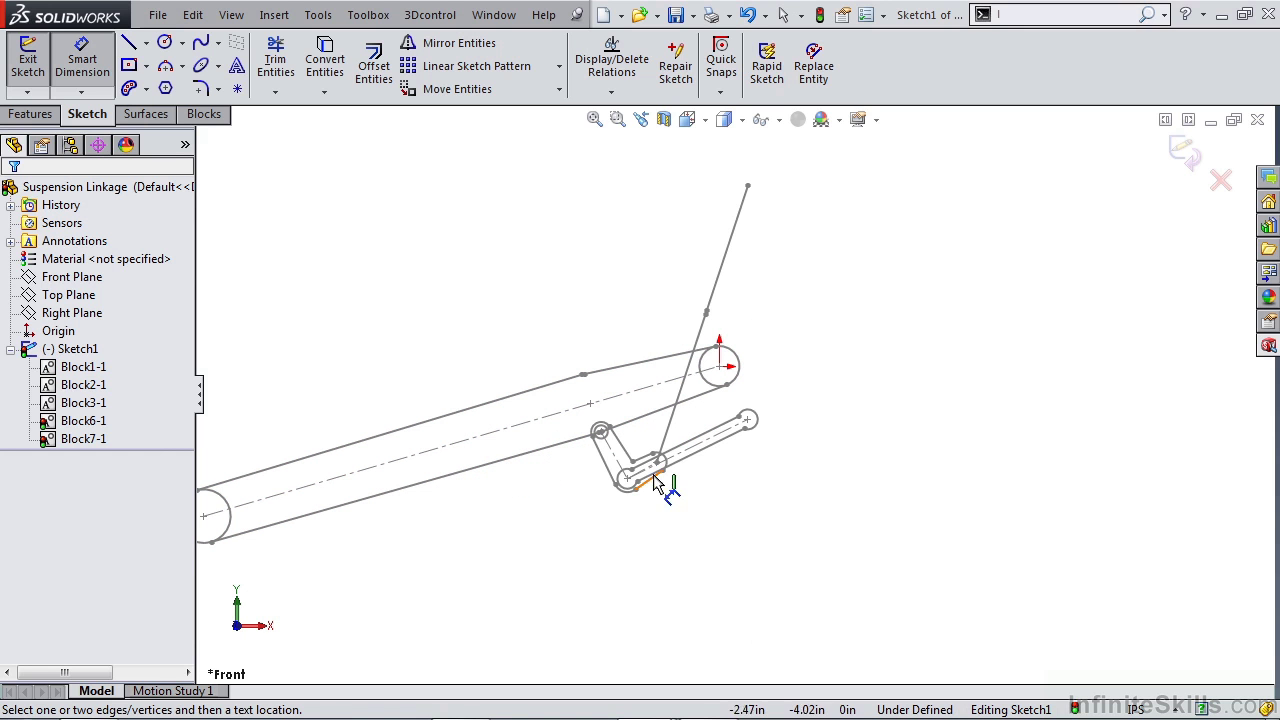
click(746, 188)
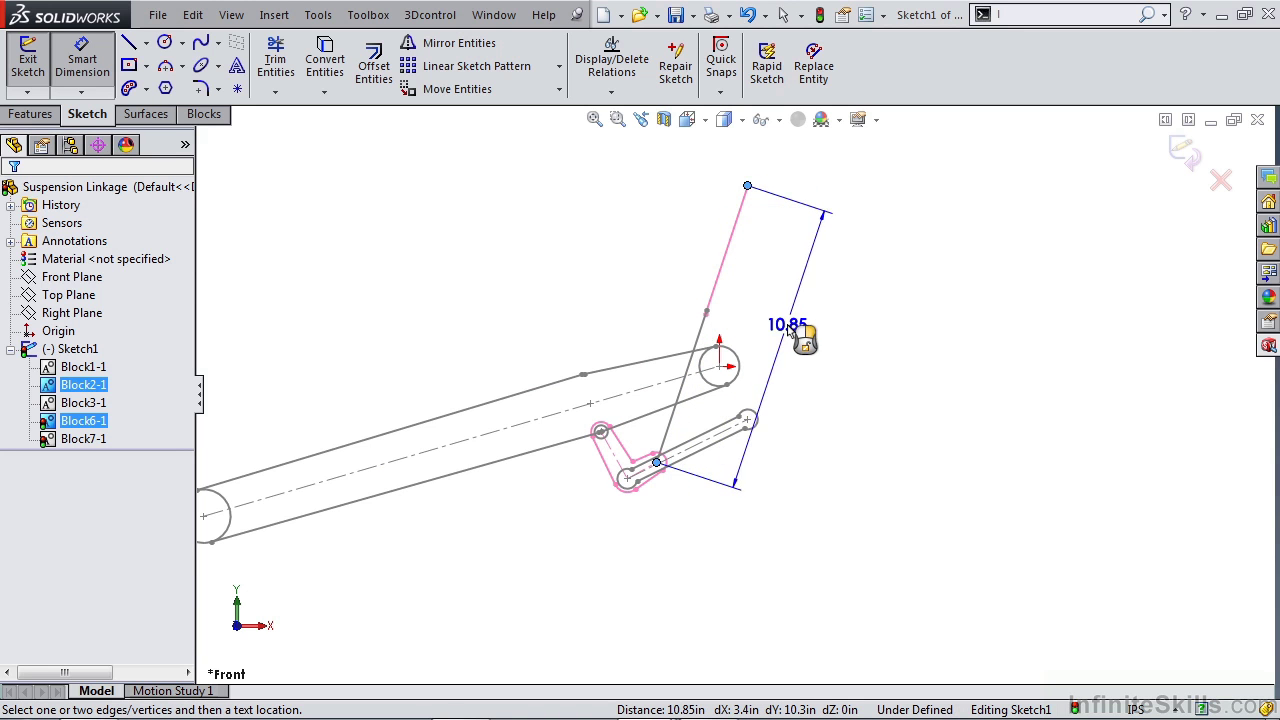
click(789, 332)
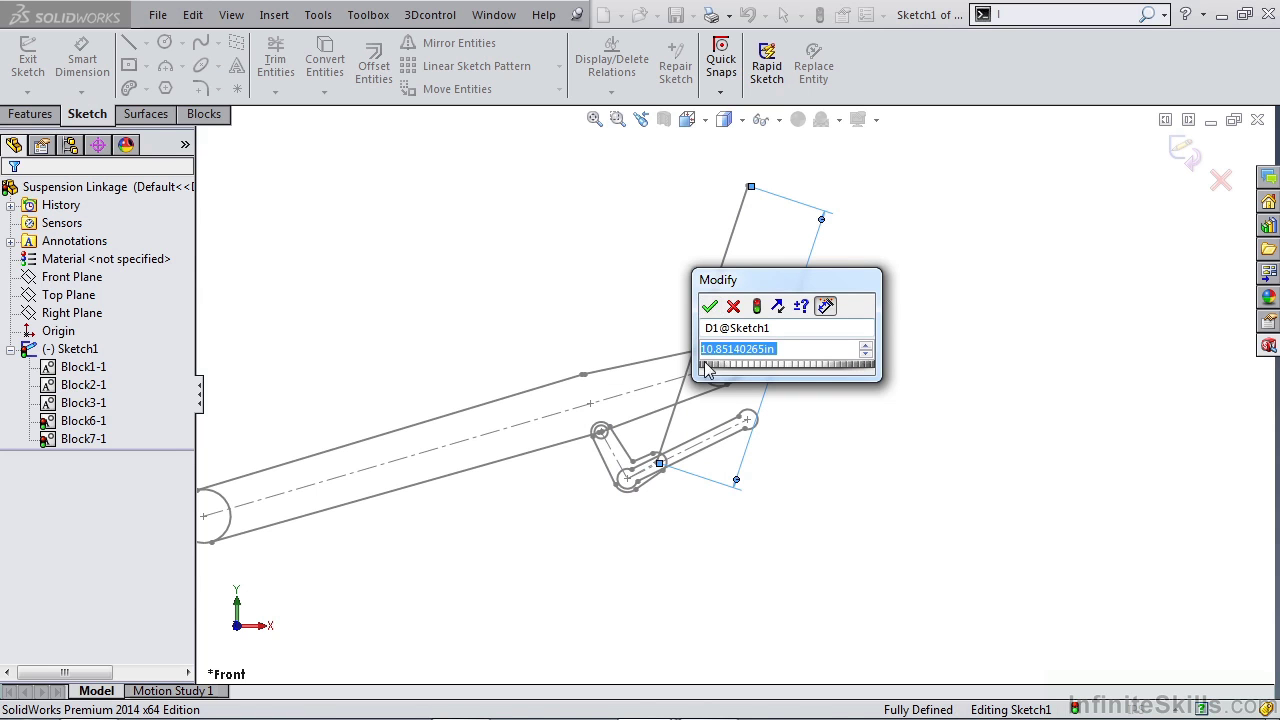
Accept the 10.85 shock length, then set dimension D1 to Driven
click(710, 307)
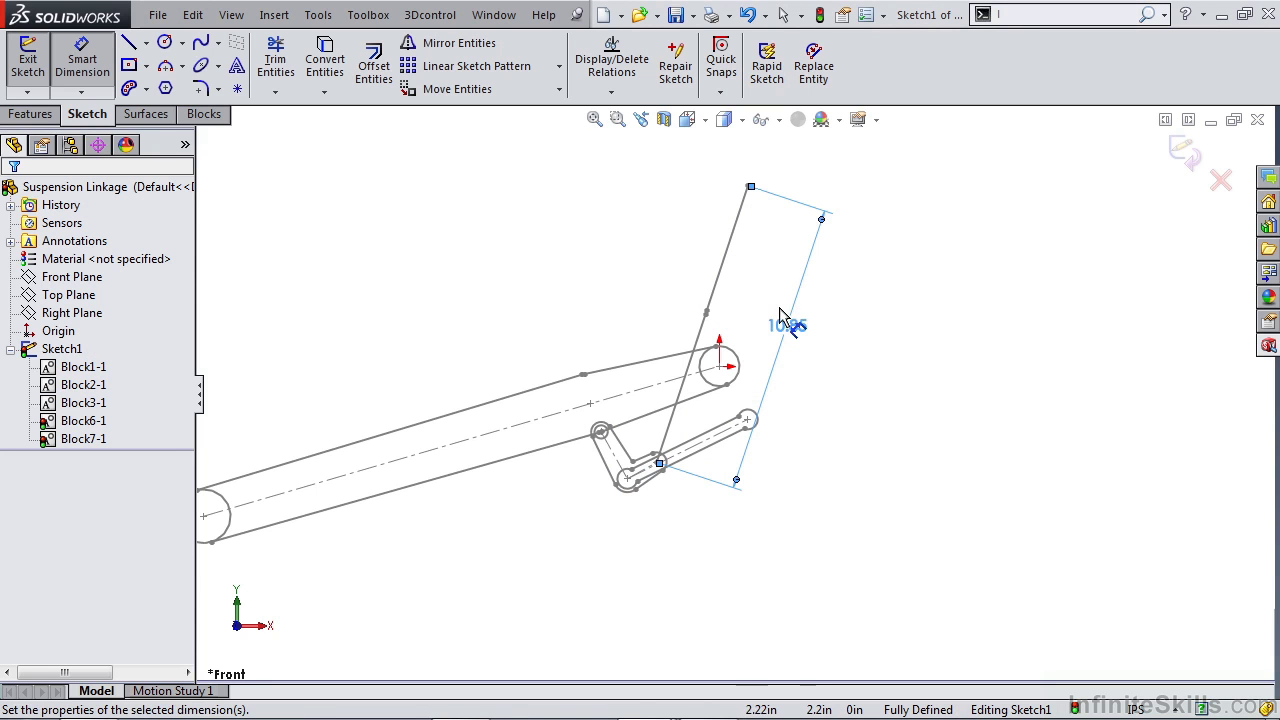
key(Escape)
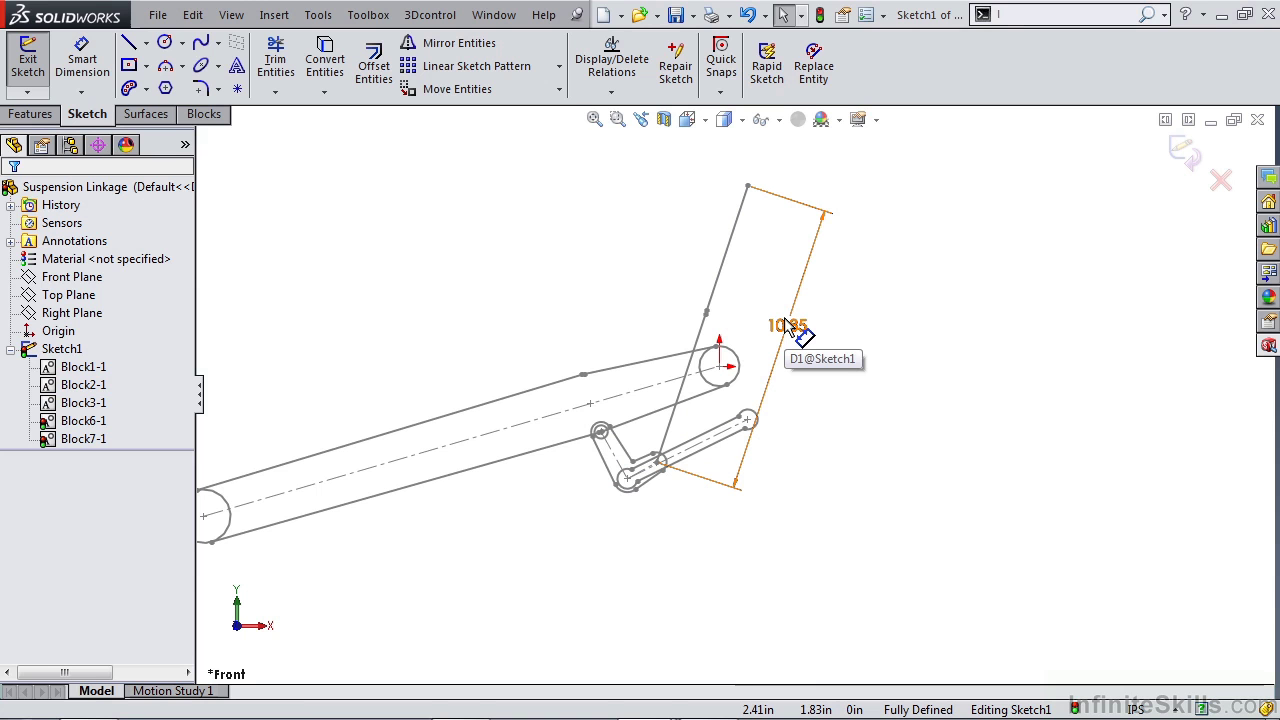
right_click(786, 325)
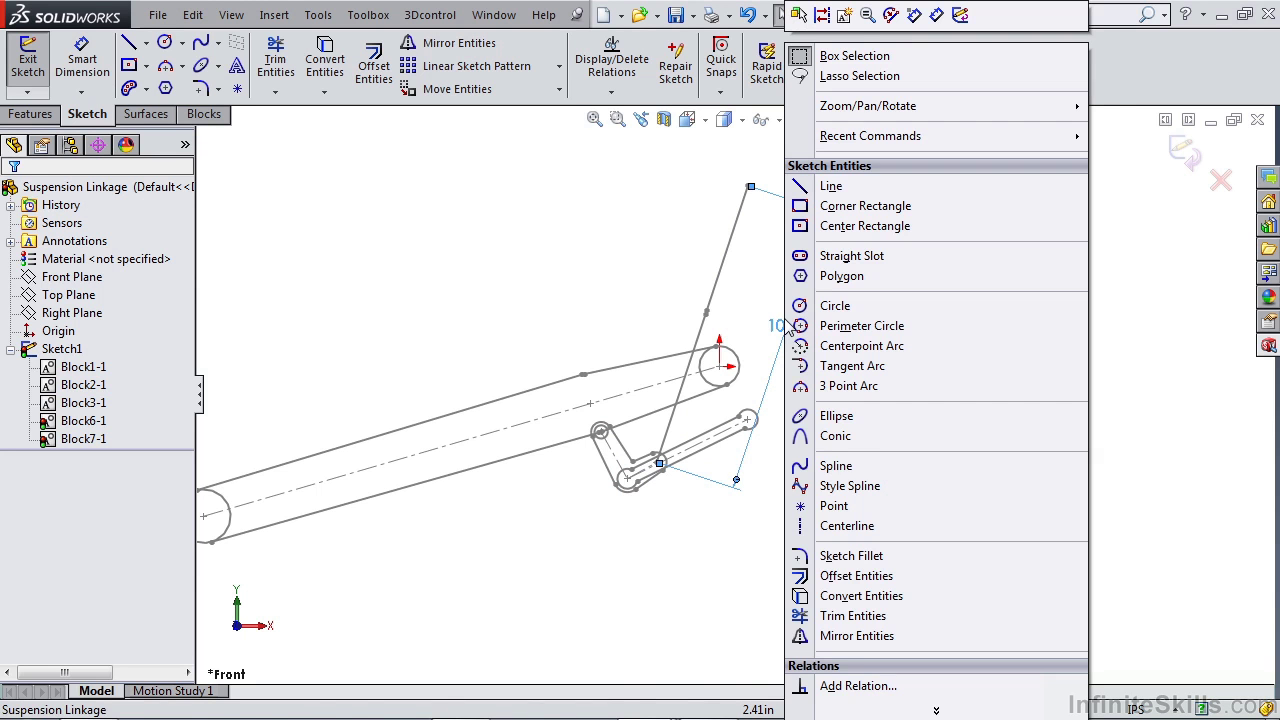
click(935, 712)
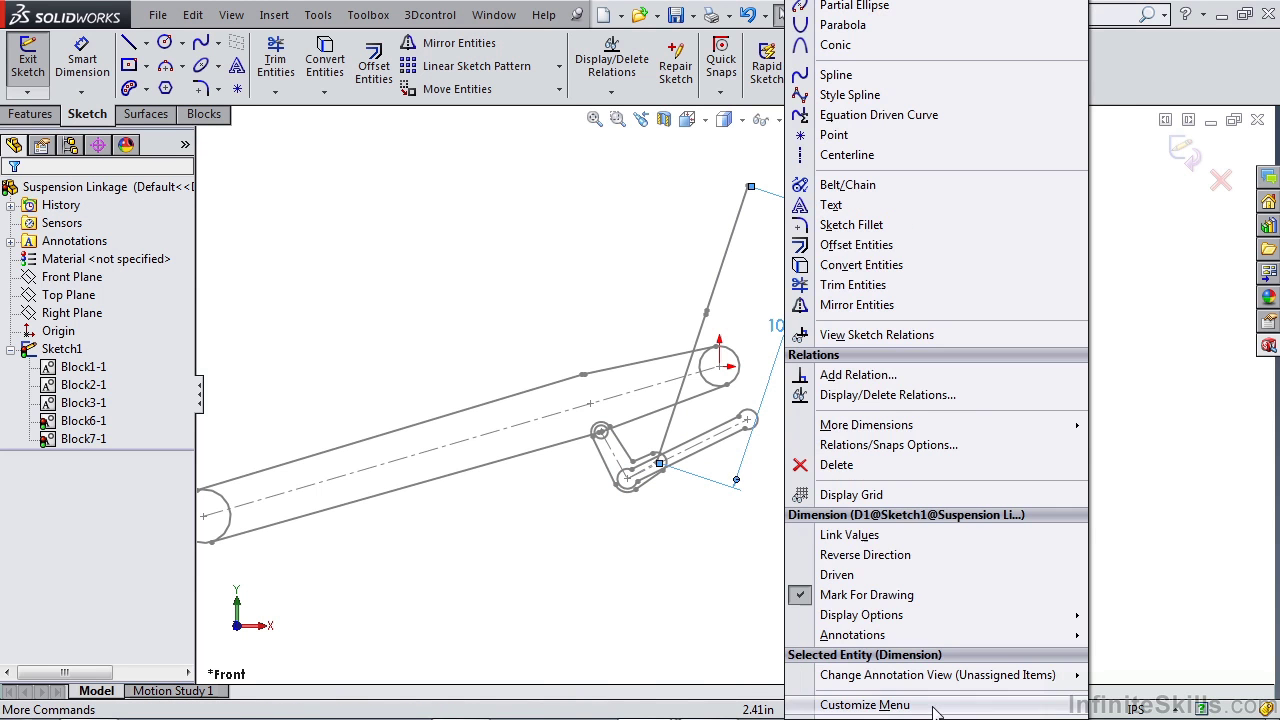
click(846, 574)
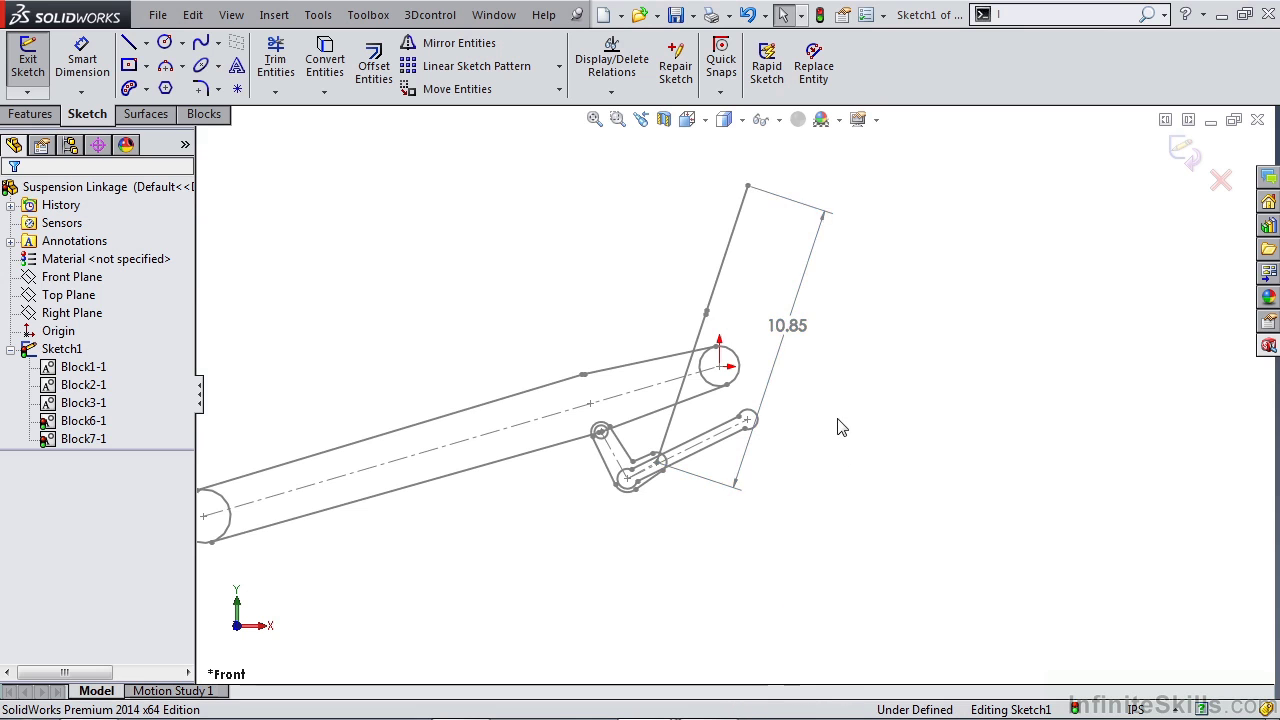
scroll(815, 395, up, 2)
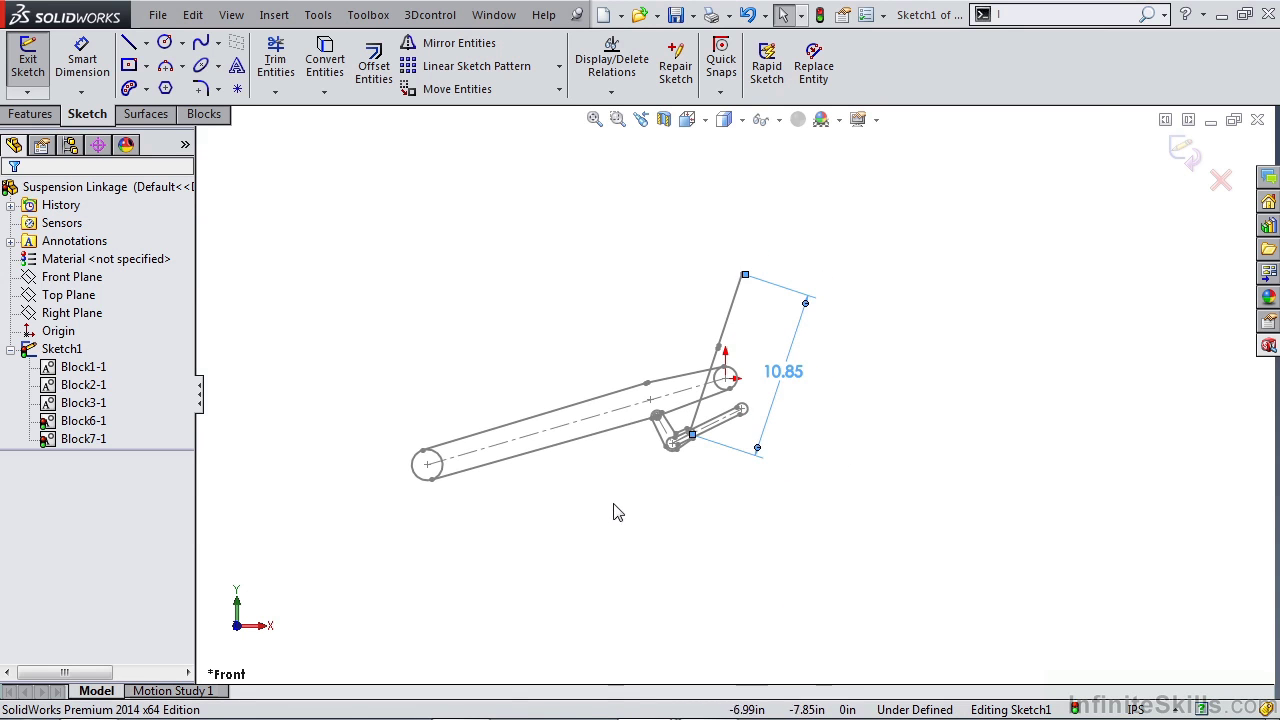
Swing the long link up and down, the driven shock length passing 8.92 and ending at 11.11
mouse_move(433, 469)
mouse_down()
mouse_move(415, 384)
mouse_move(428, 468)
mouse_up()
scroll(465, 490, down, 2)
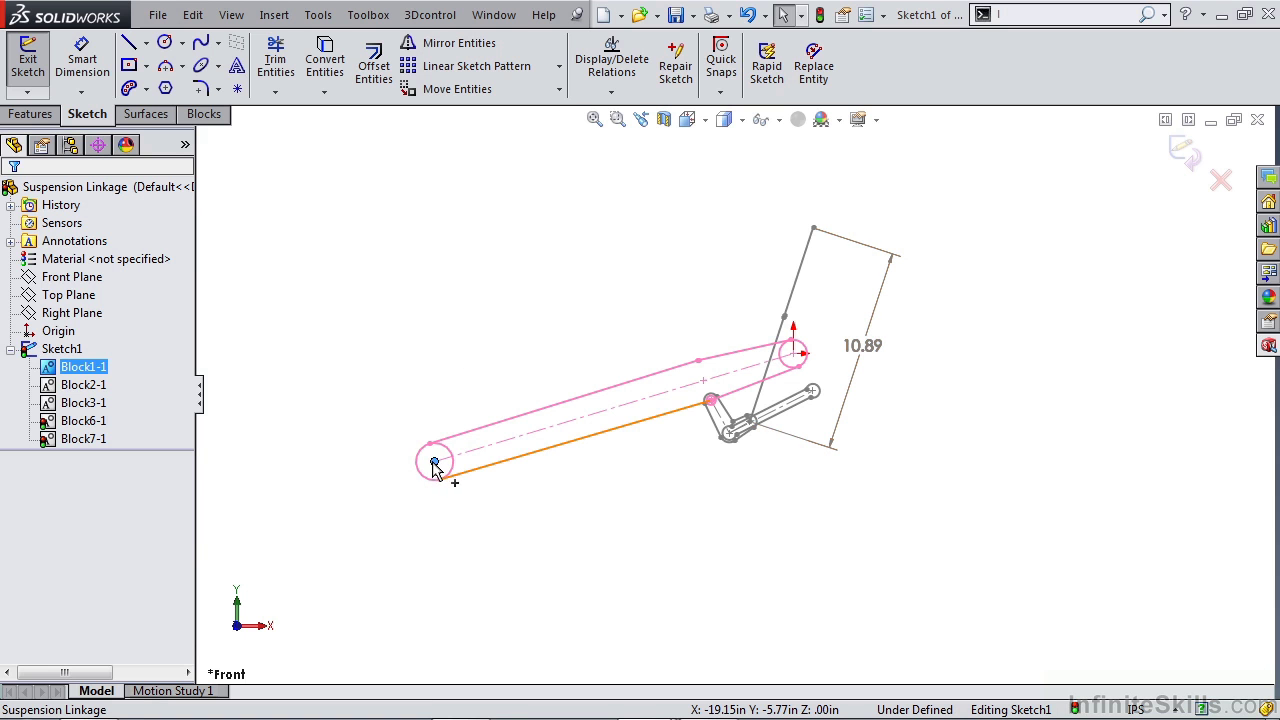
drag(435, 458, 445, 303)
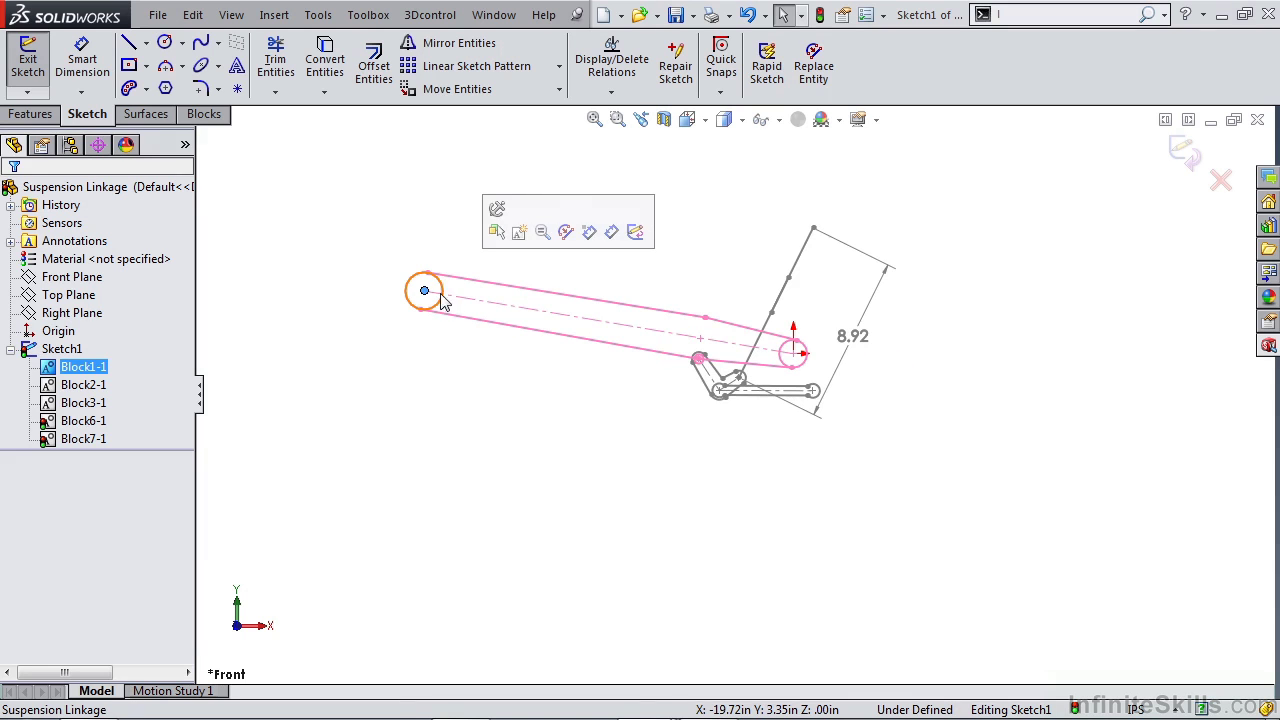
click(427, 281)
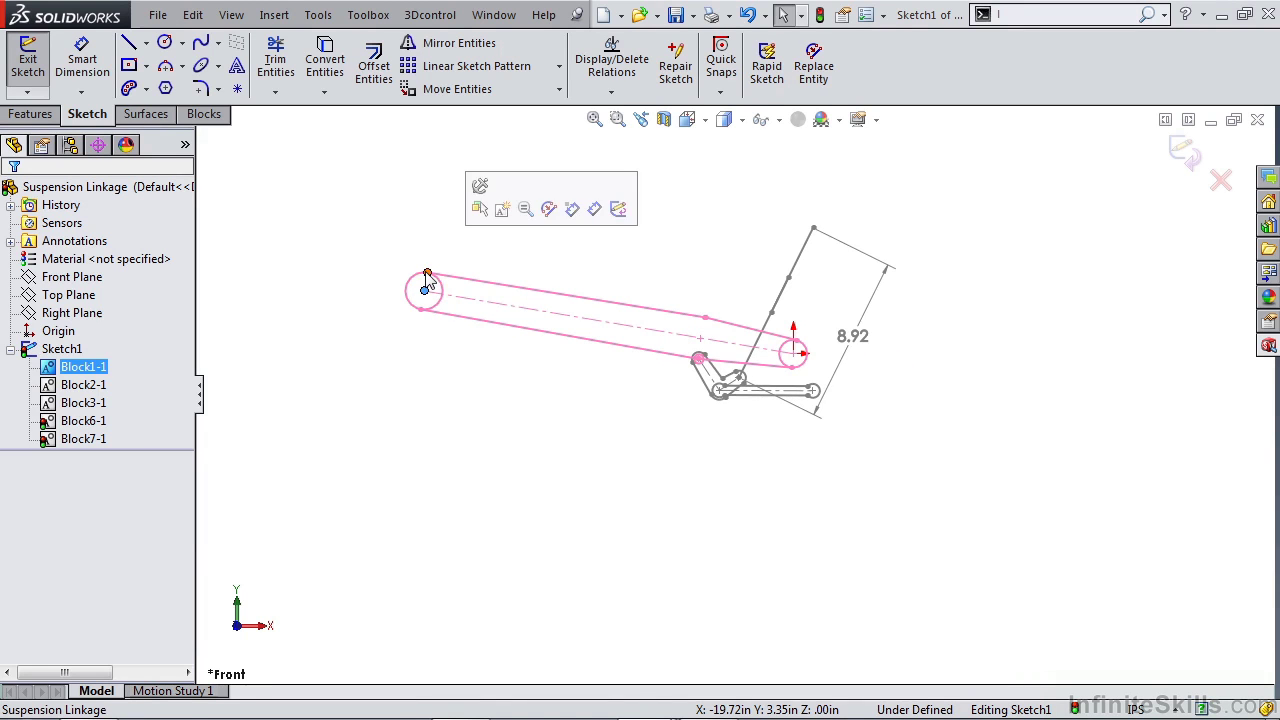
click(518, 431)
drag(425, 292, 466, 505)
scroll(769, 417, down, 3)
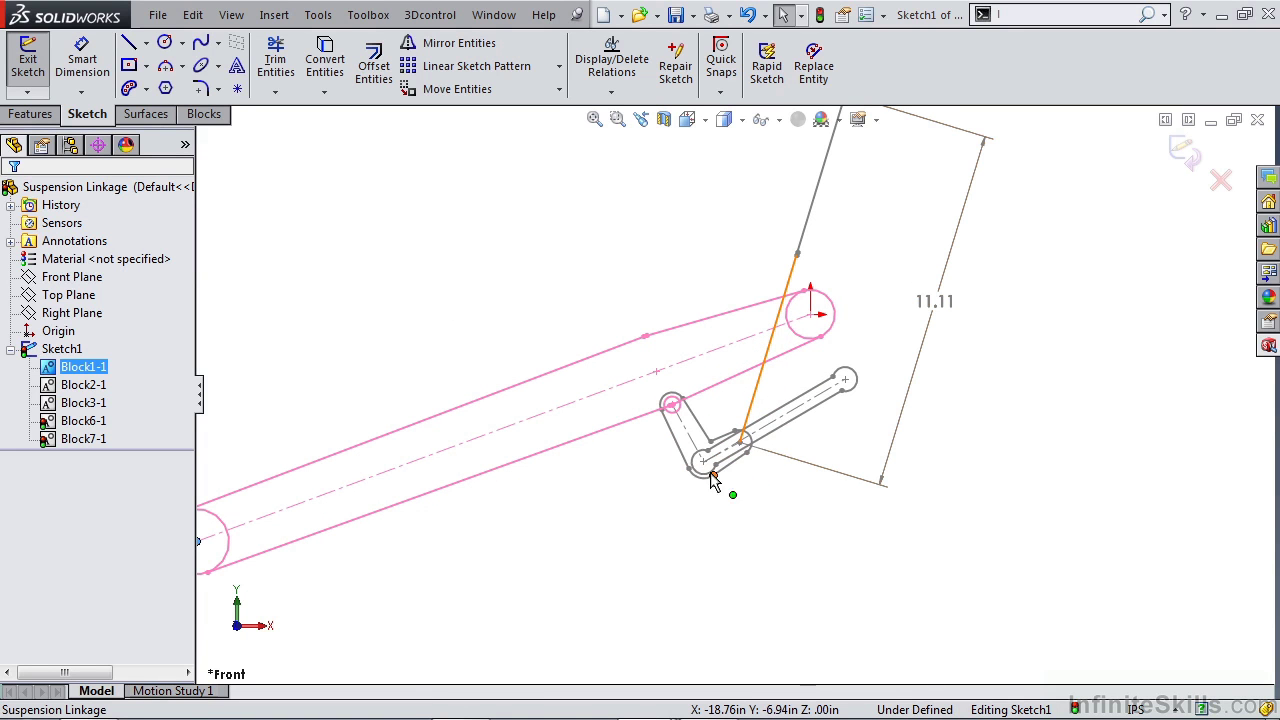
Change the Block3-1 link length from 5.00 to 5.5 in and return to Sketch1
double_click(800, 428)
scroll(766, 430, down, 4)
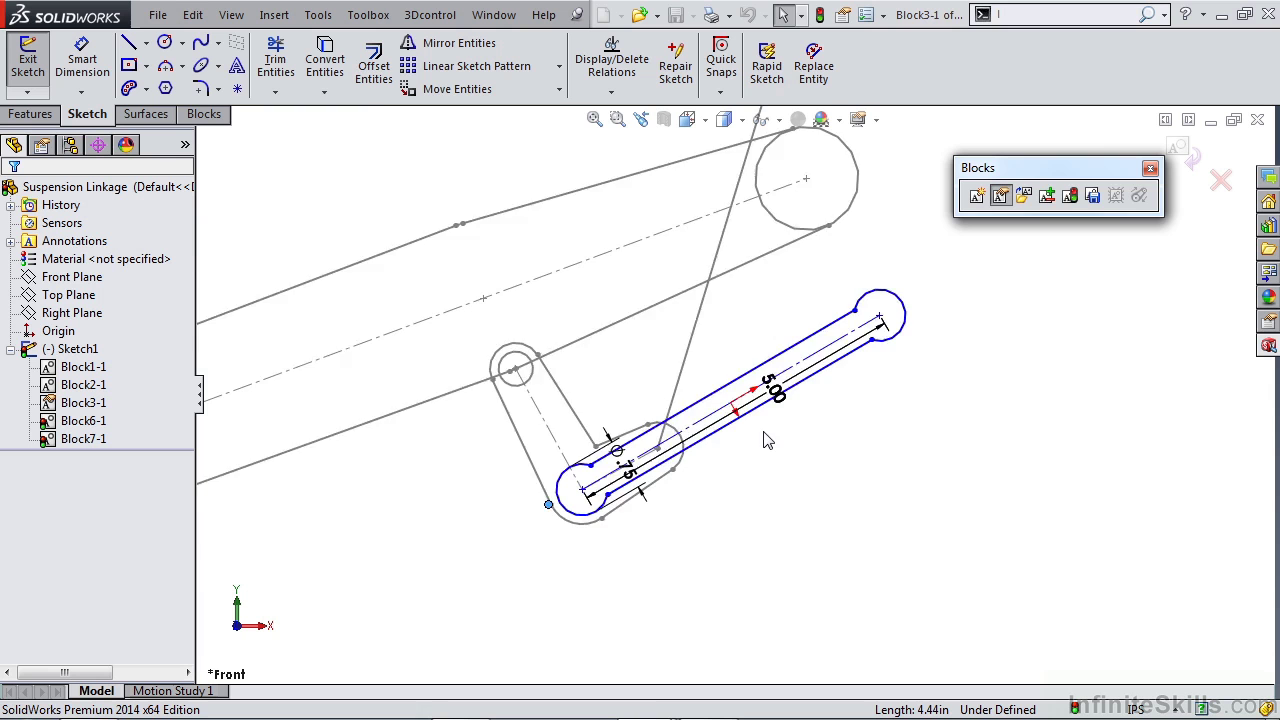
double_click(779, 368)
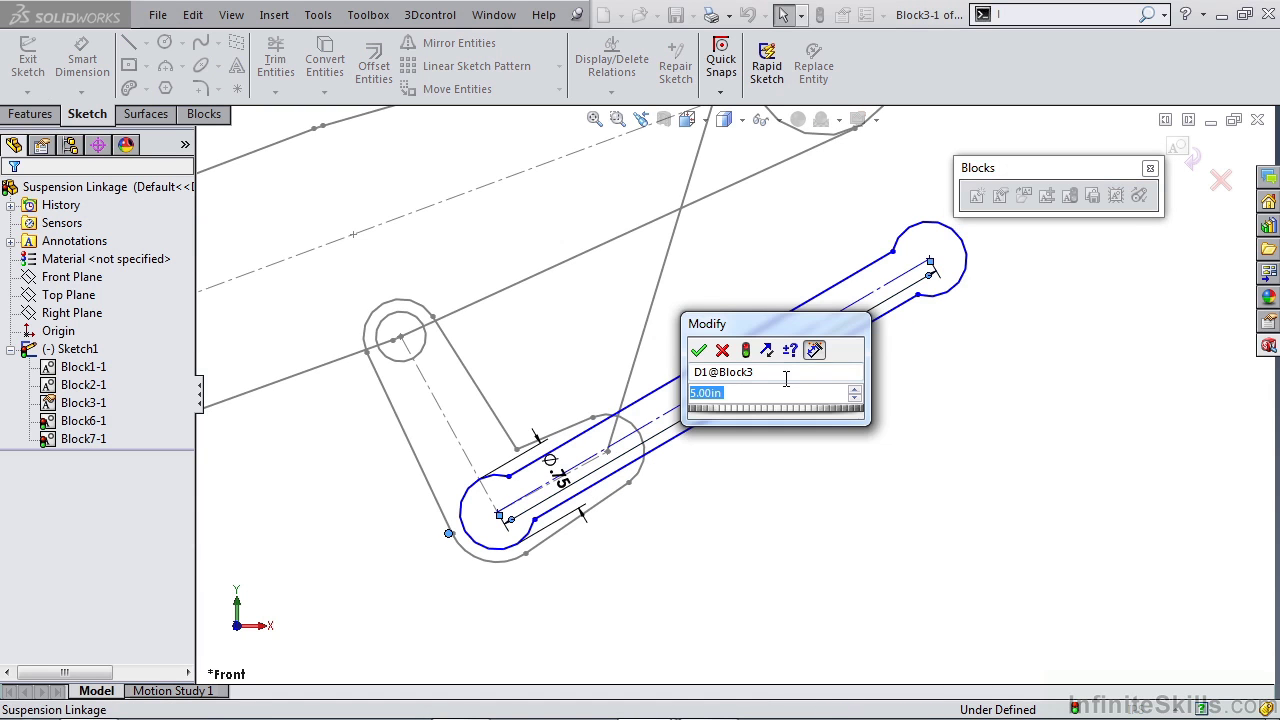
text(5.5)
key(Return)
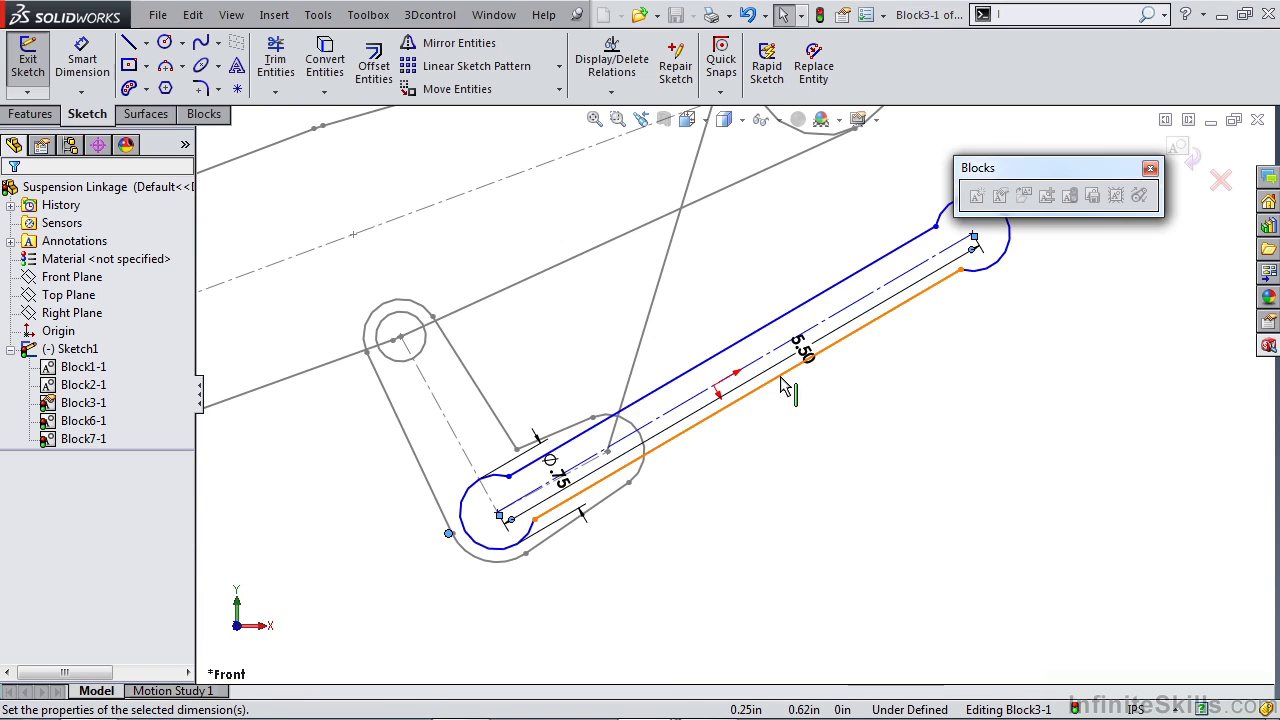
click(1178, 148)
scroll(960, 490, up, 5)
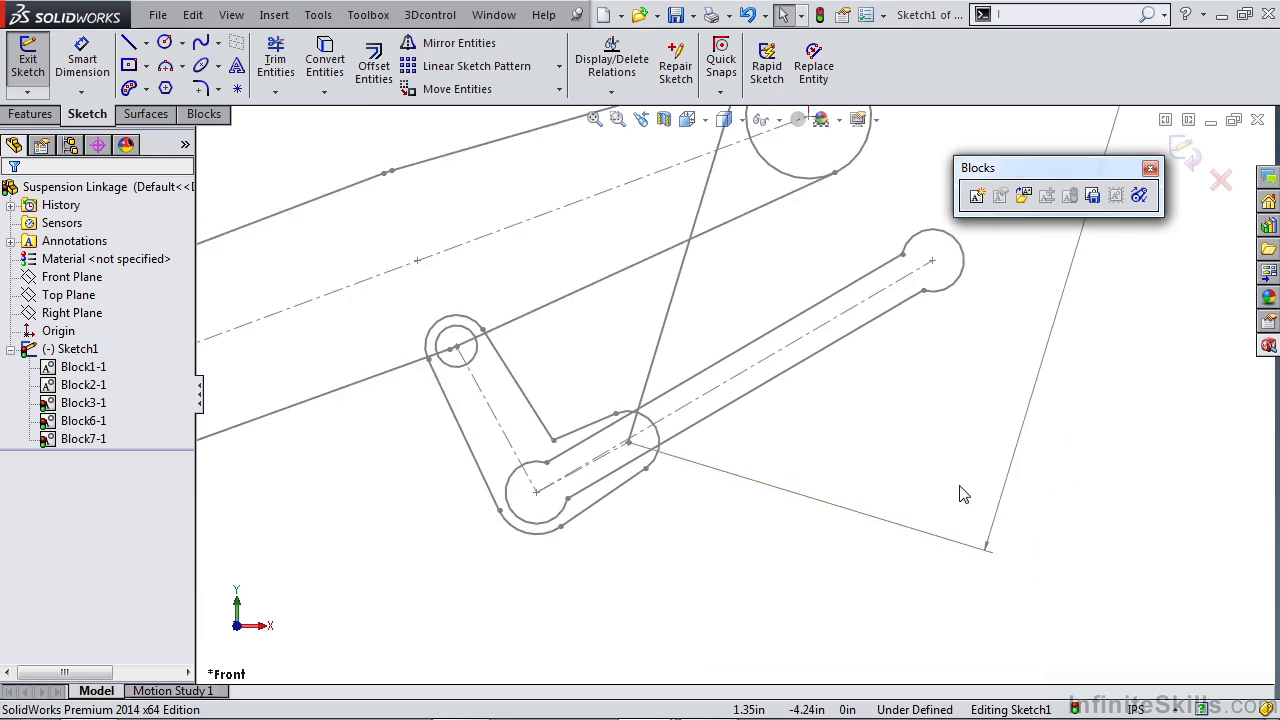
scroll(730, 435, up, 3)
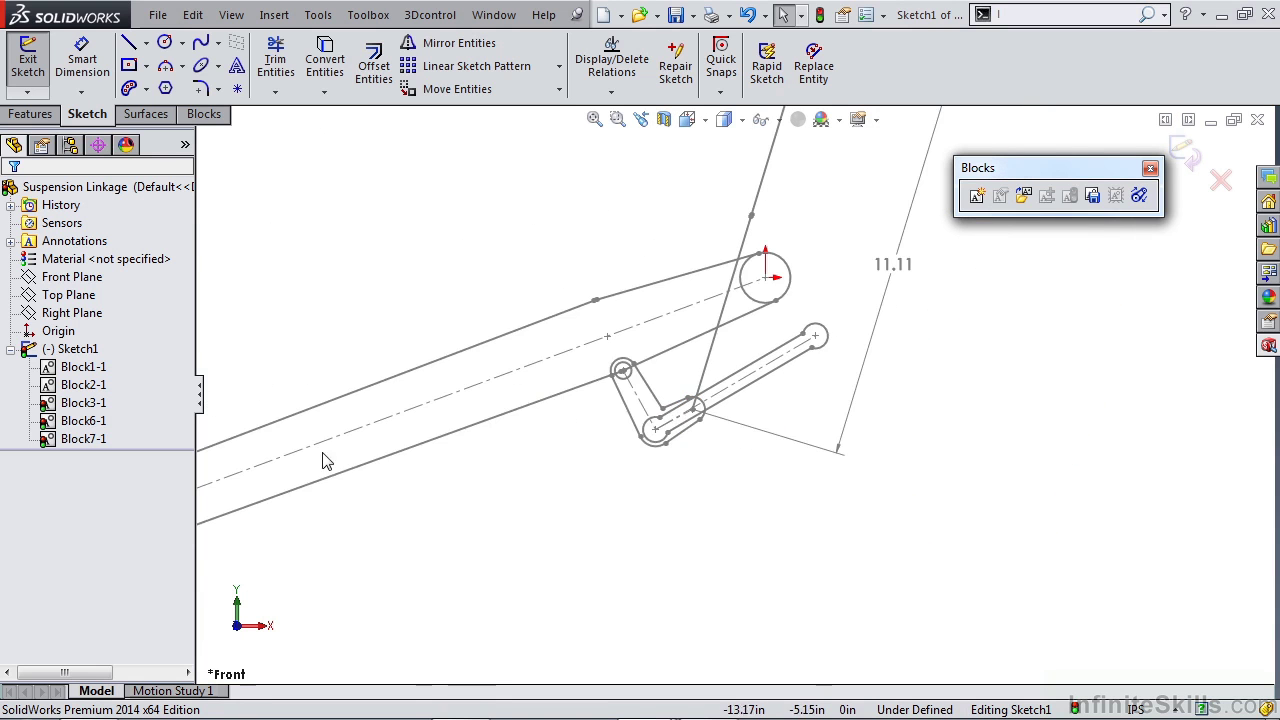
Swing Block1-1 about its top pivot so the driven shock length passes 9.01 and reads 11.16
mouse_move(317, 480)
mouse_down()
mouse_move(289, 290)
mouse_move(352, 597)
mouse_move(287, 285)
mouse_move(307, 447)
mouse_move(336, 514)
mouse_move(318, 404)
mouse_move(323, 280)
mouse_move(298, 237)
mouse_move(319, 482)
mouse_up()
click(332, 512)
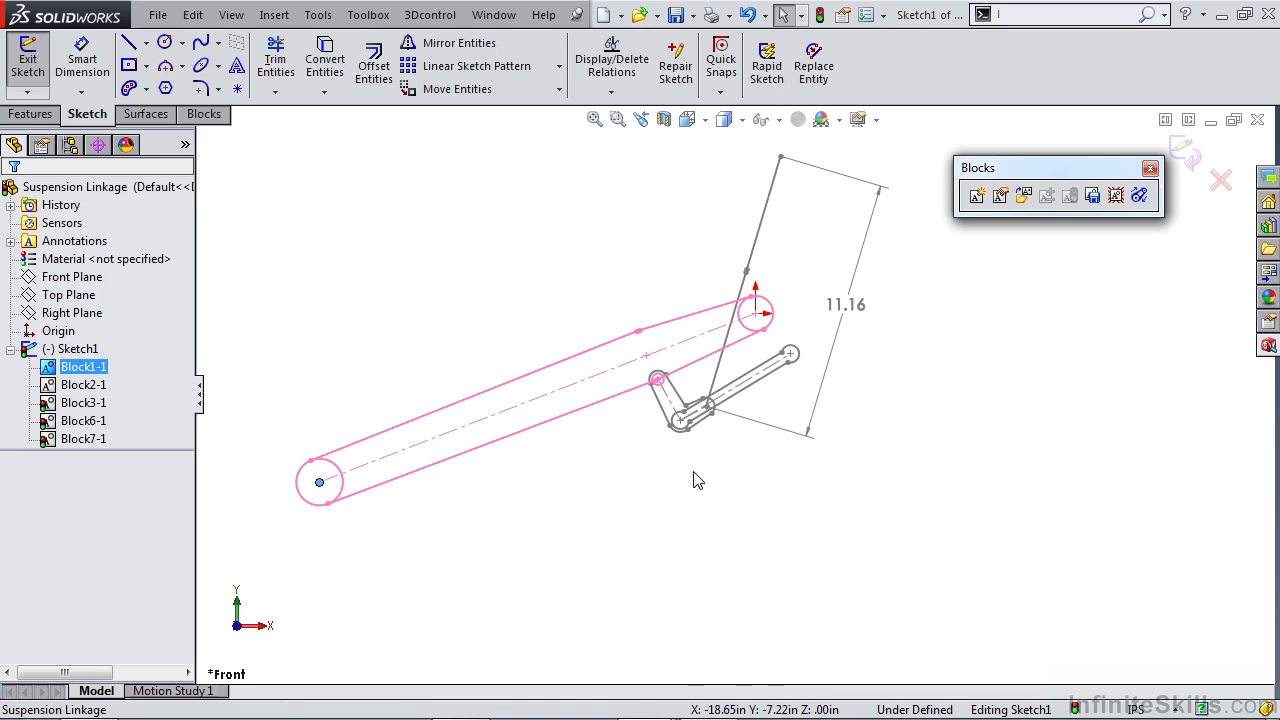
Exit the suspension sketch, switch to the Vice Grips document and edit Sketch1
click(1183, 148)
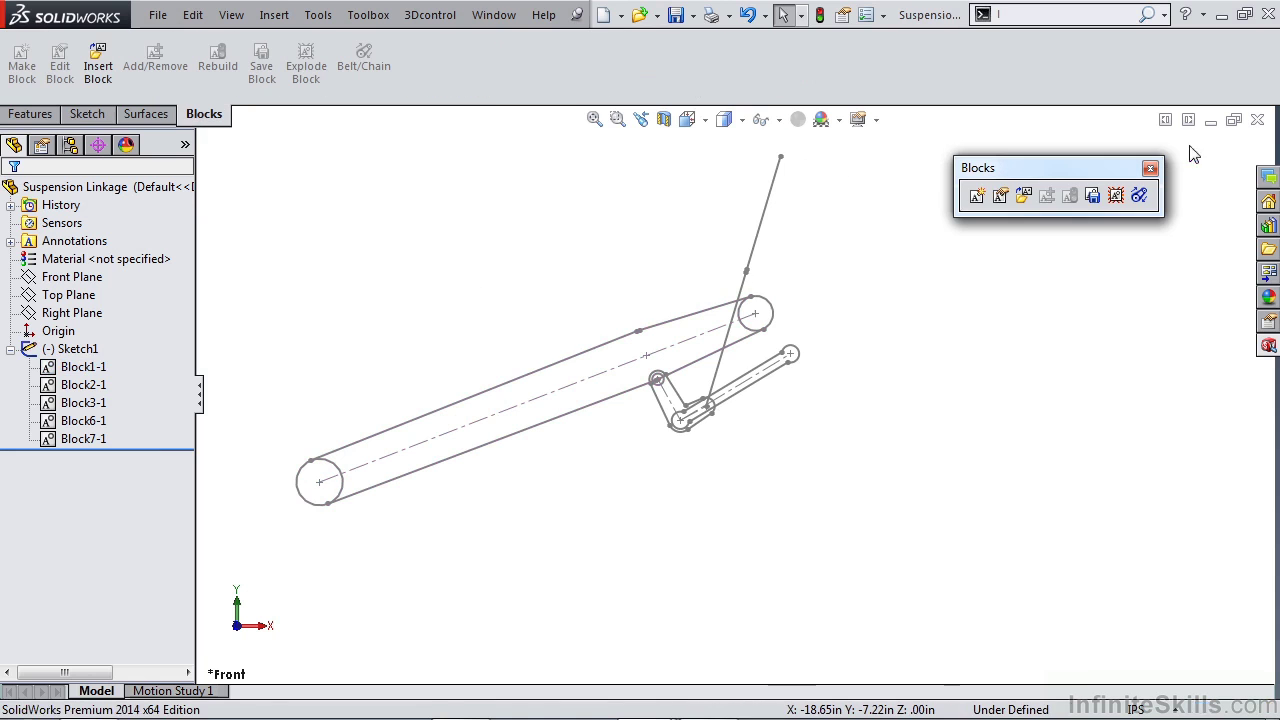
click(505, 18)
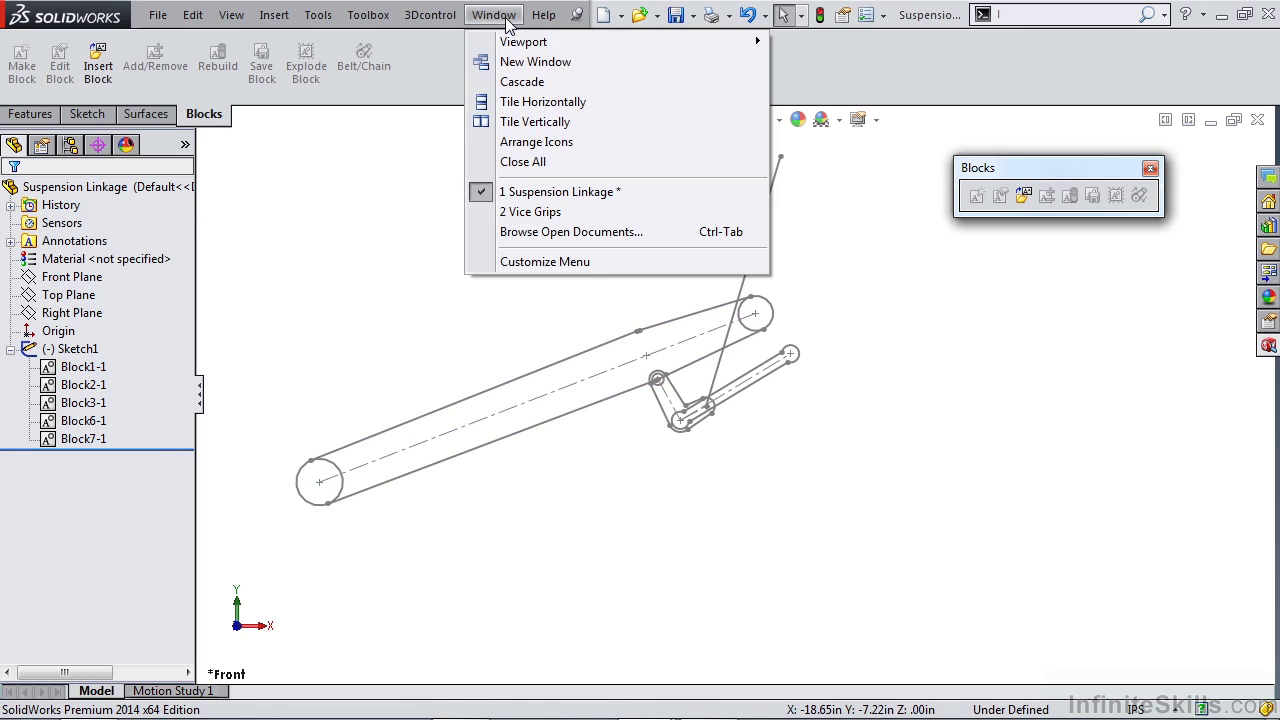
click(525, 212)
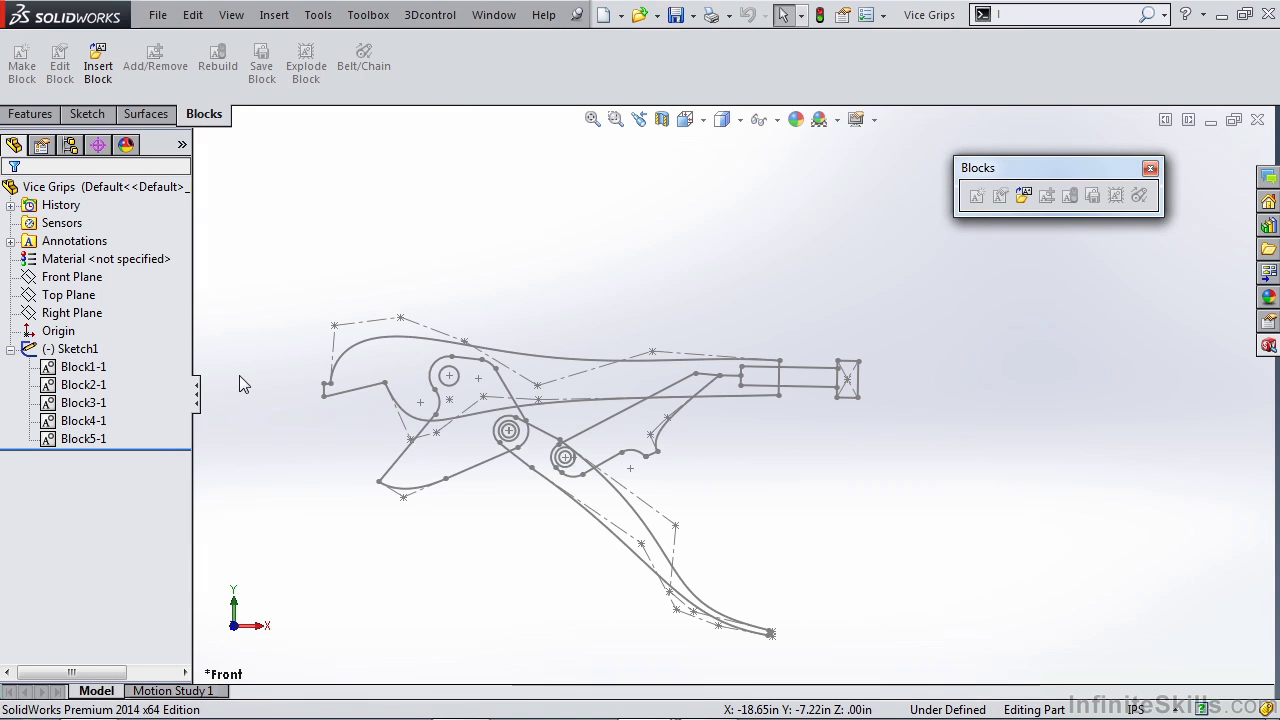
click(70, 348)
click(72, 290)
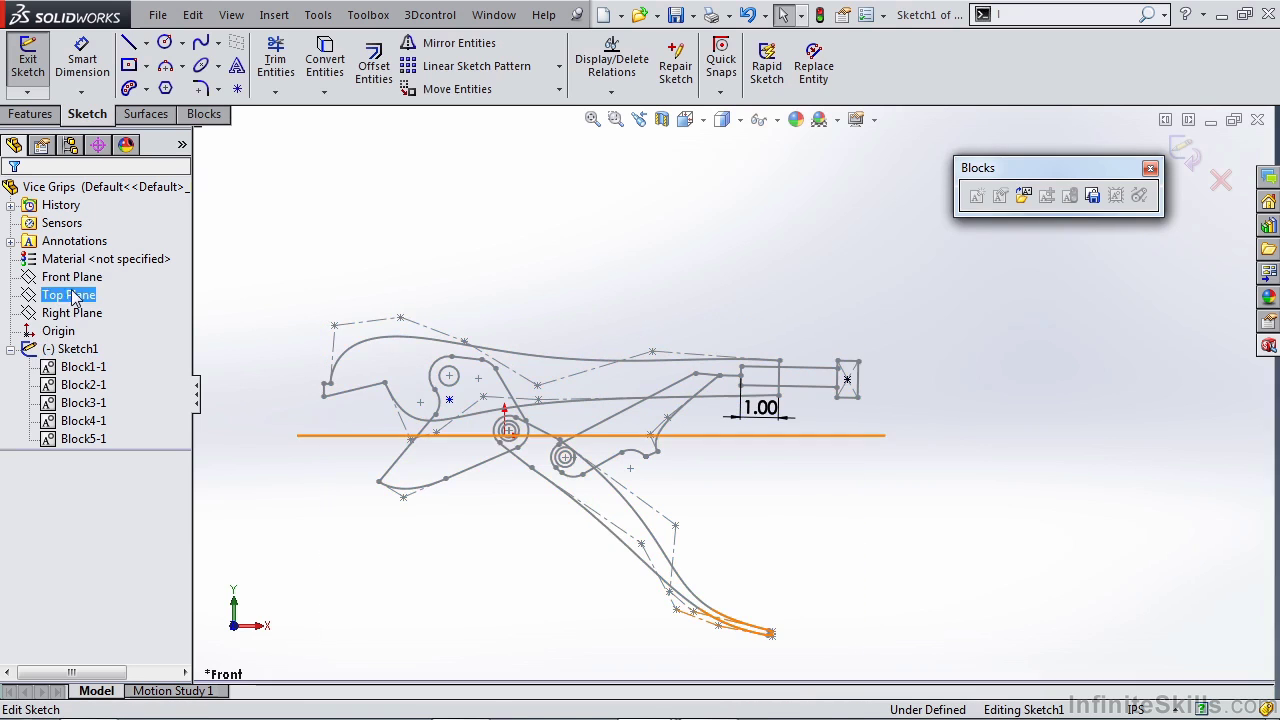
Move the Blocks palette aside and swing the Block3-1 lower handle up toward closed
drag(567, 462, 597, 455)
scroll(759, 465, down, 1)
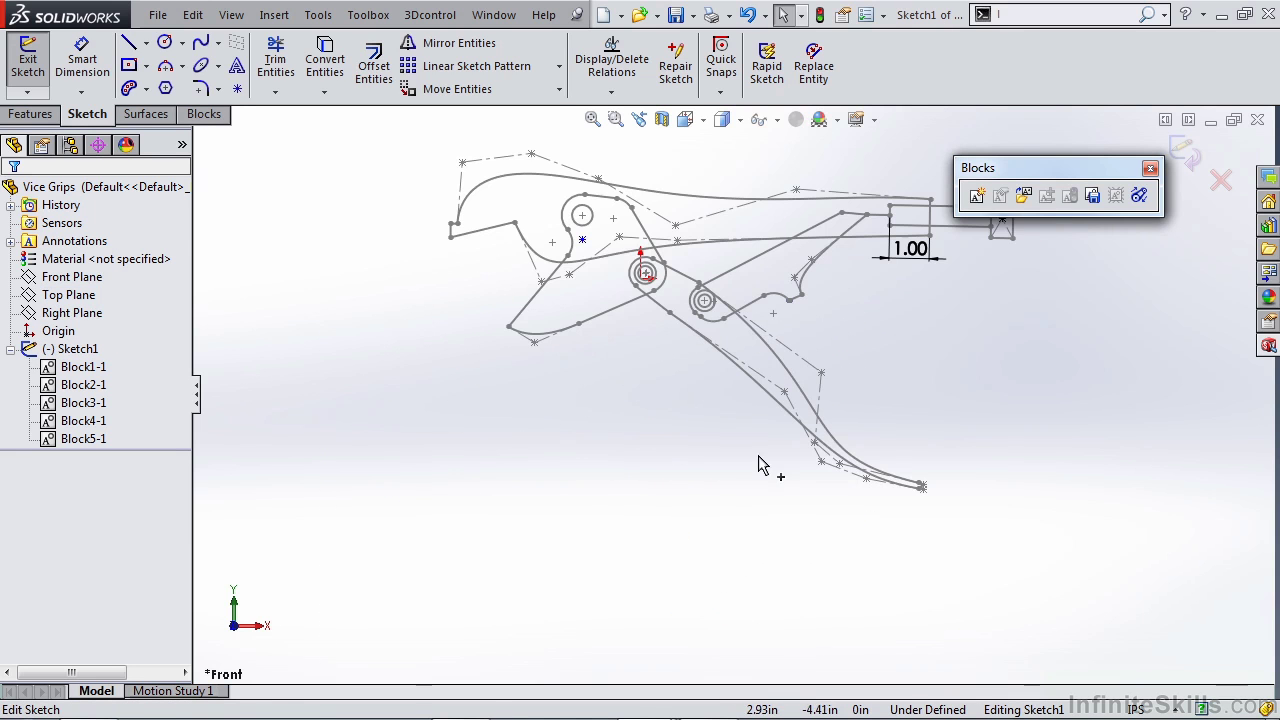
drag(1095, 167, 1148, 559)
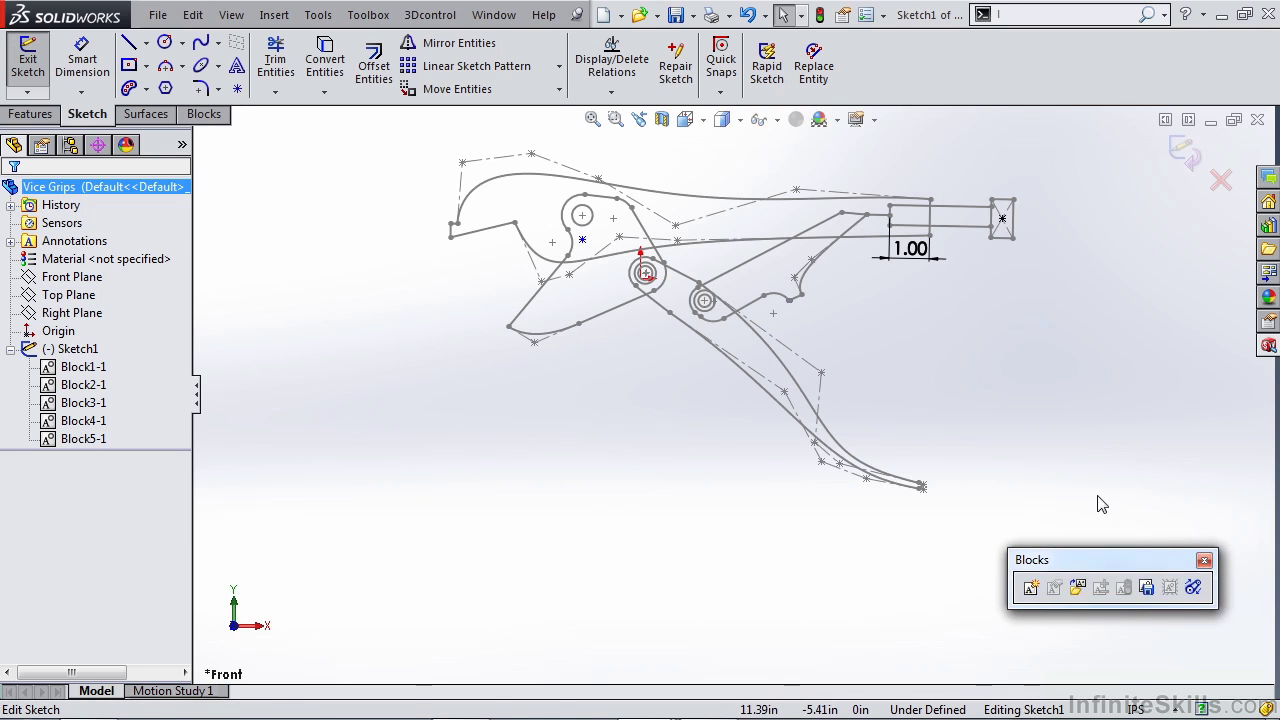
drag(920, 503, 812, 508)
mouse_move(870, 394)
mouse_down()
mouse_move(887, 317)
mouse_move(884, 358)
mouse_move(906, 306)
mouse_up()
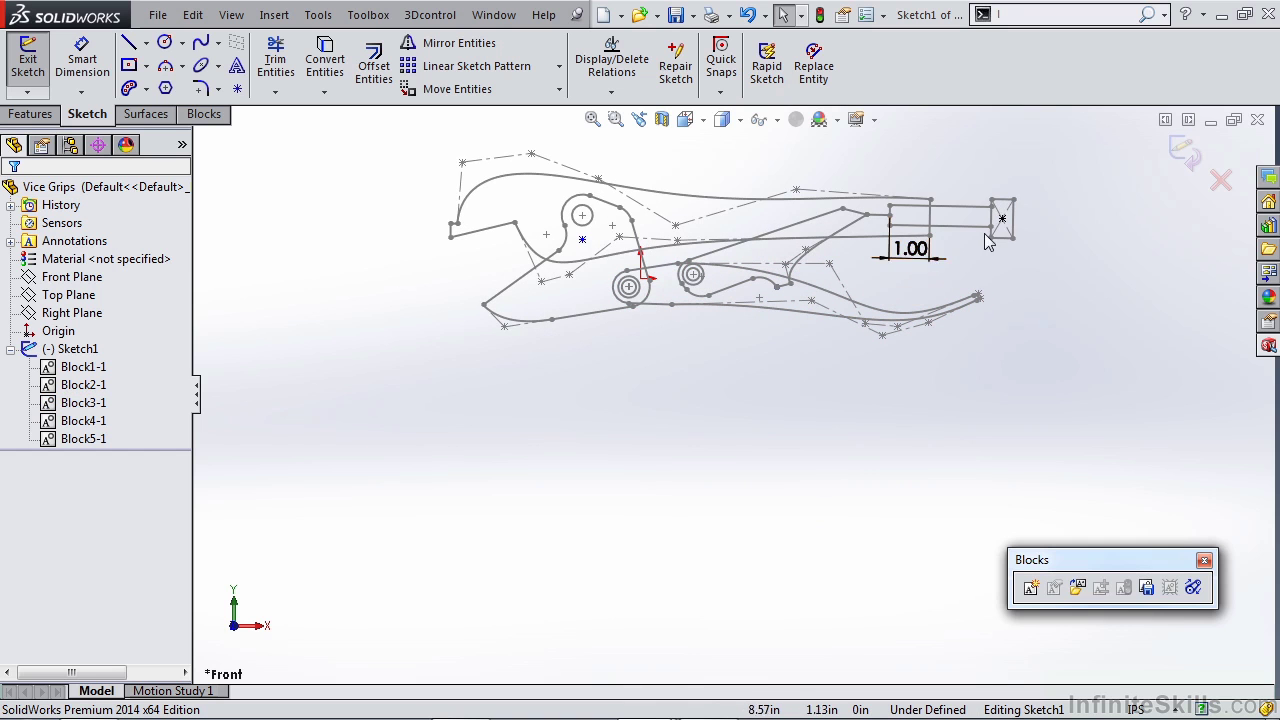
Add a Smart Dimension of 1.87 between the upper and lower jaw tips
click(450, 279)
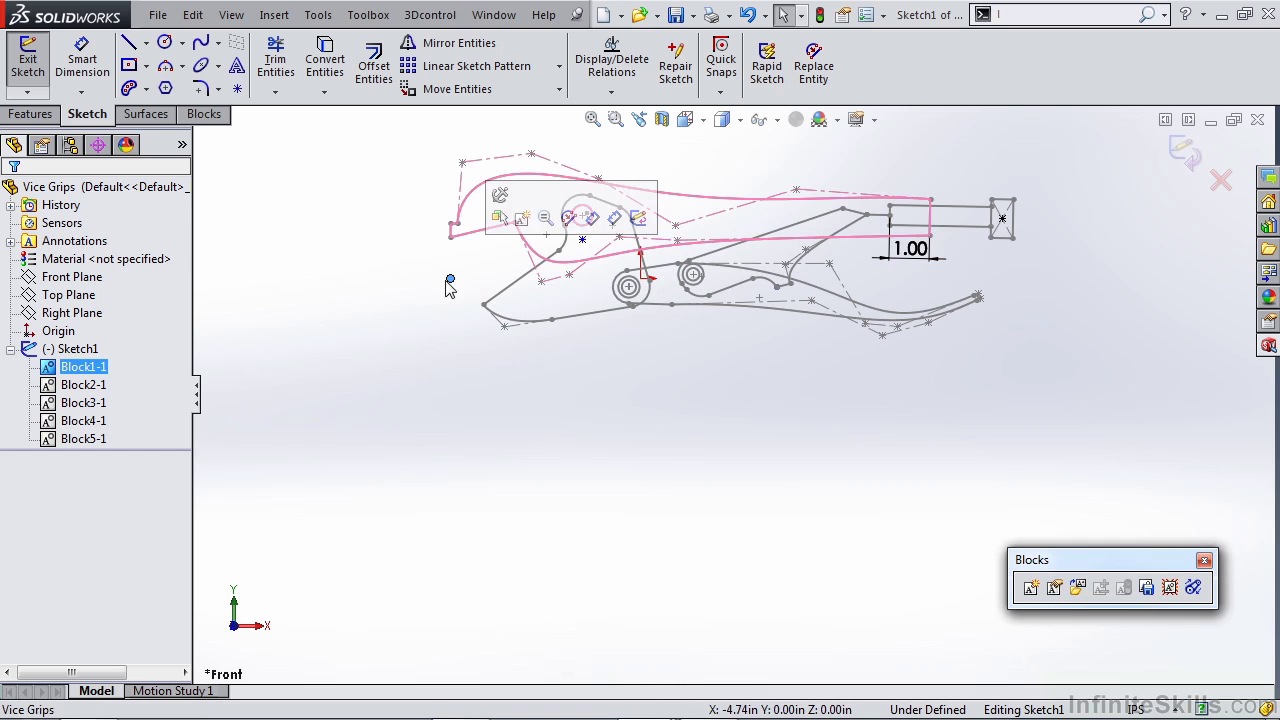
key(s)
click(499, 310)
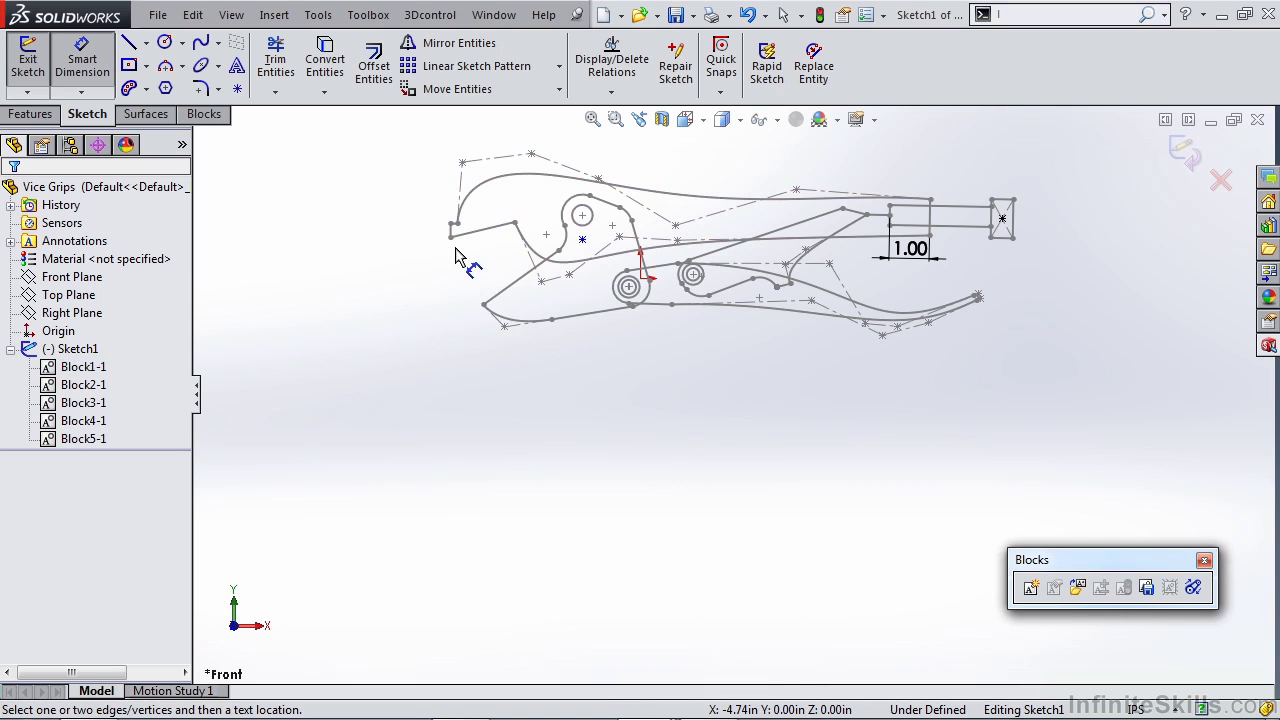
click(451, 238)
click(486, 304)
click(490, 309)
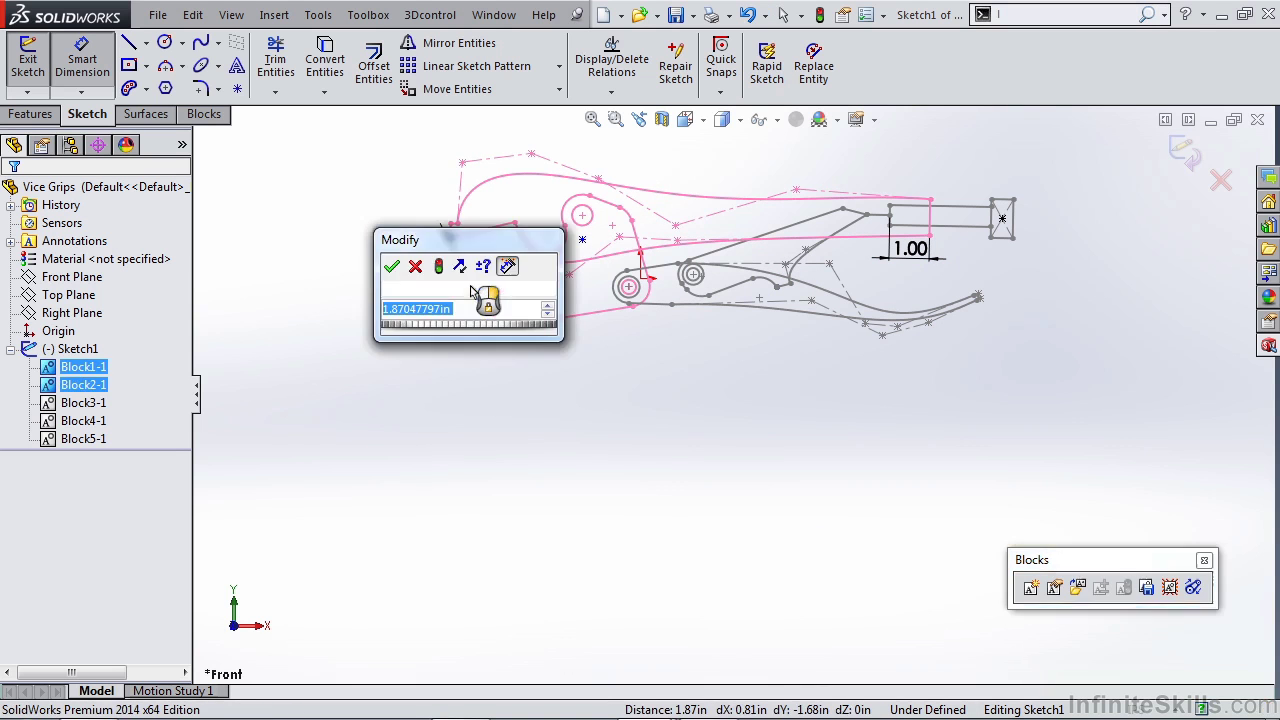
click(391, 266)
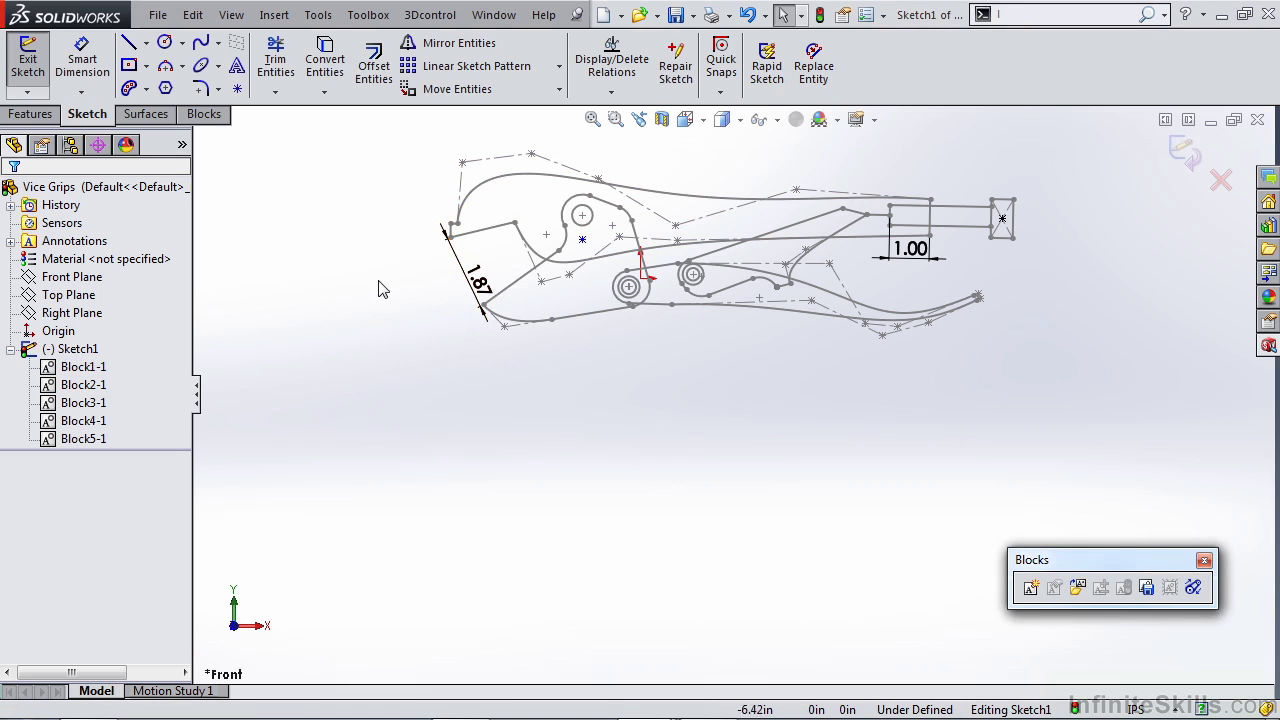
Make the 1.87 jaw opening dimension driven and move it out from the jaws
right_click(482, 290)
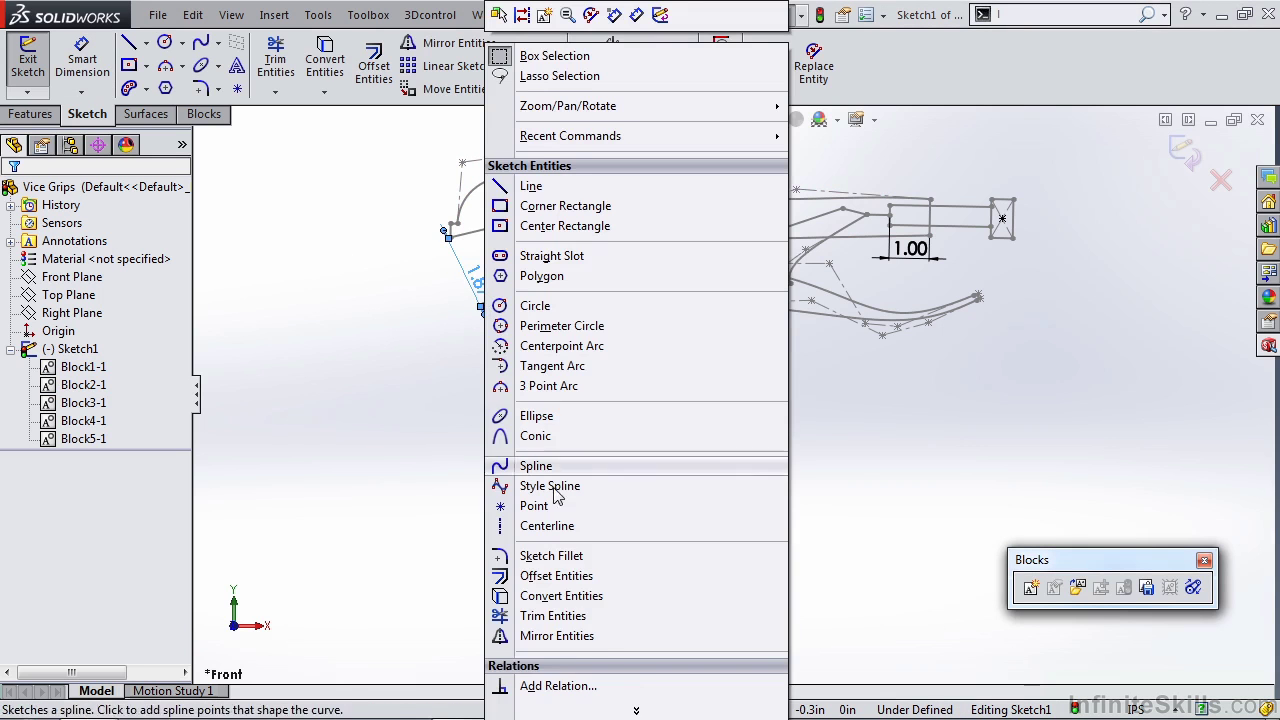
click(638, 710)
click(566, 574)
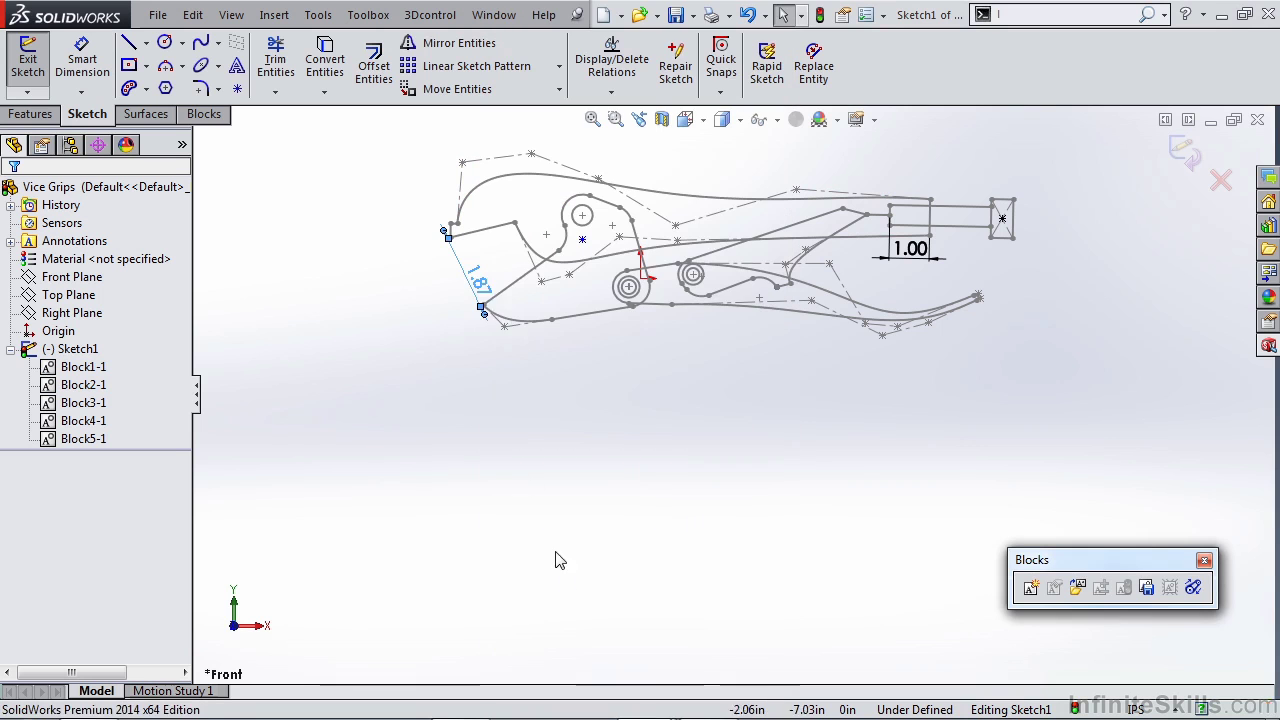
drag(486, 300, 428, 325)
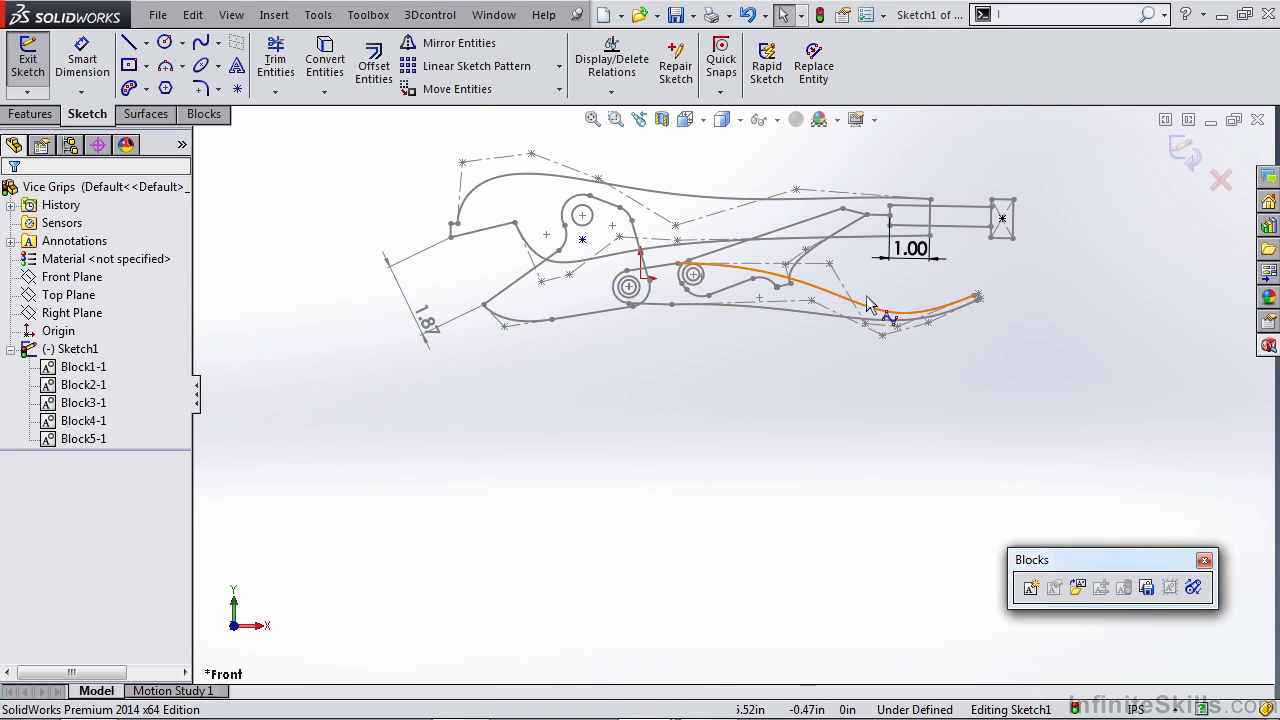
Change the 1.00 adjustment dimension to 2.5 and swing the lower handle; closed opening reads 0.12
double_click(910, 250)
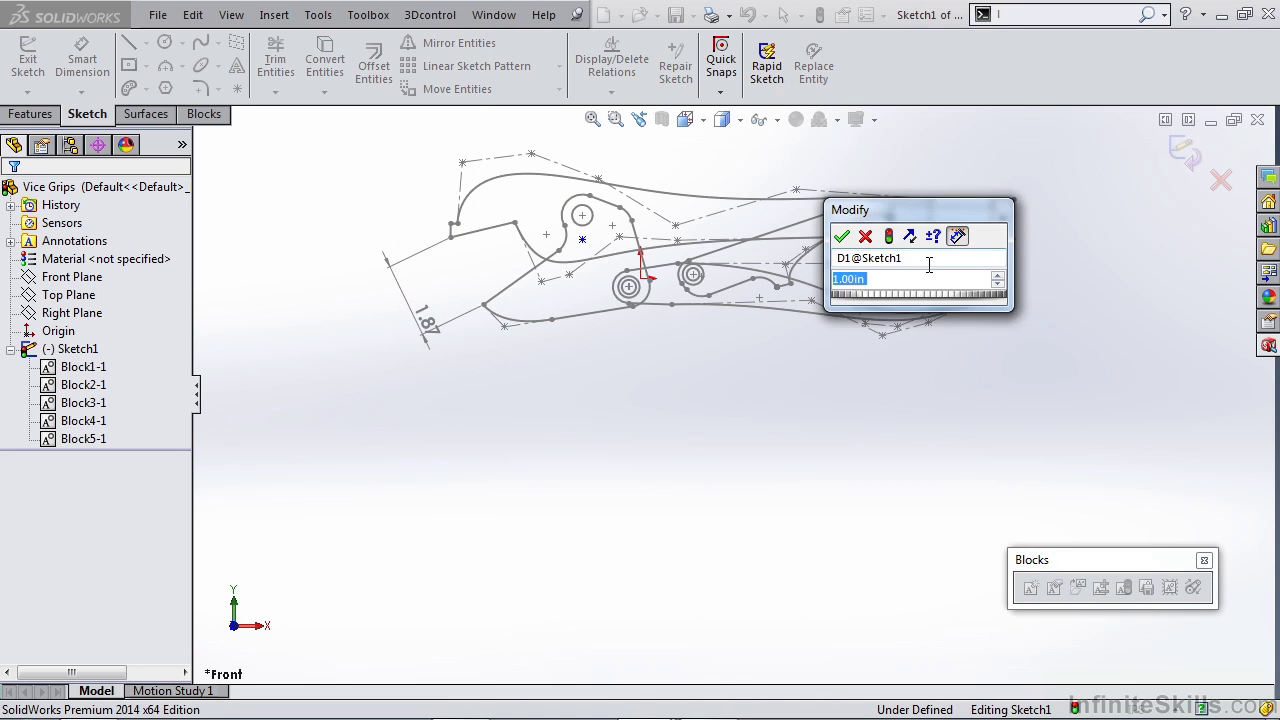
text(2.5)
key(Return)
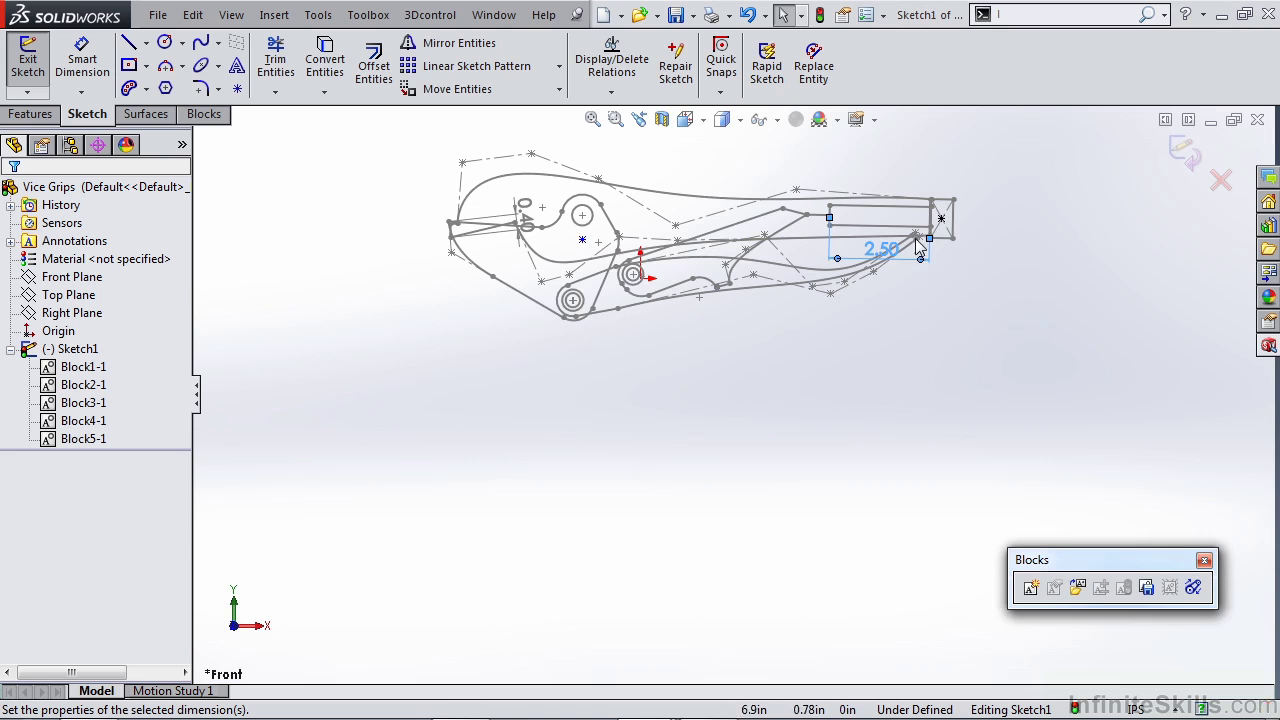
mouse_move(920, 257)
mouse_down()
mouse_move(906, 434)
mouse_move(811, 571)
mouse_move(740, 572)
mouse_up()
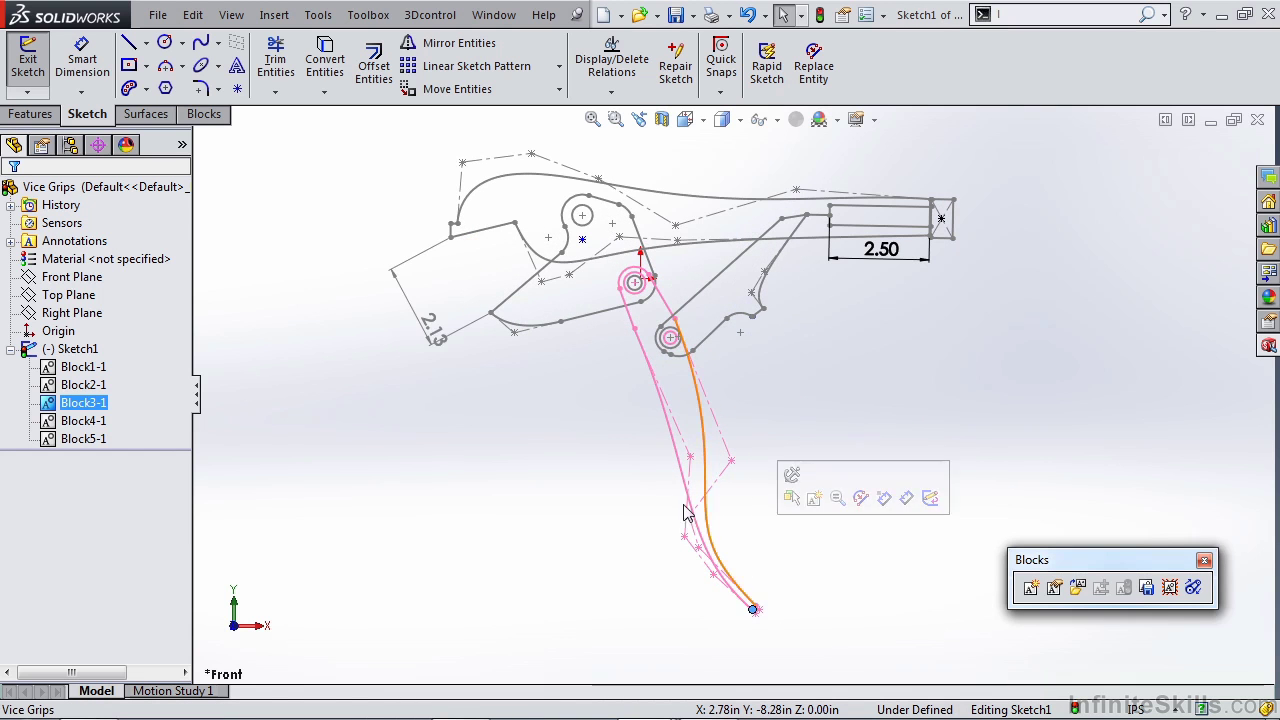
click(437, 341)
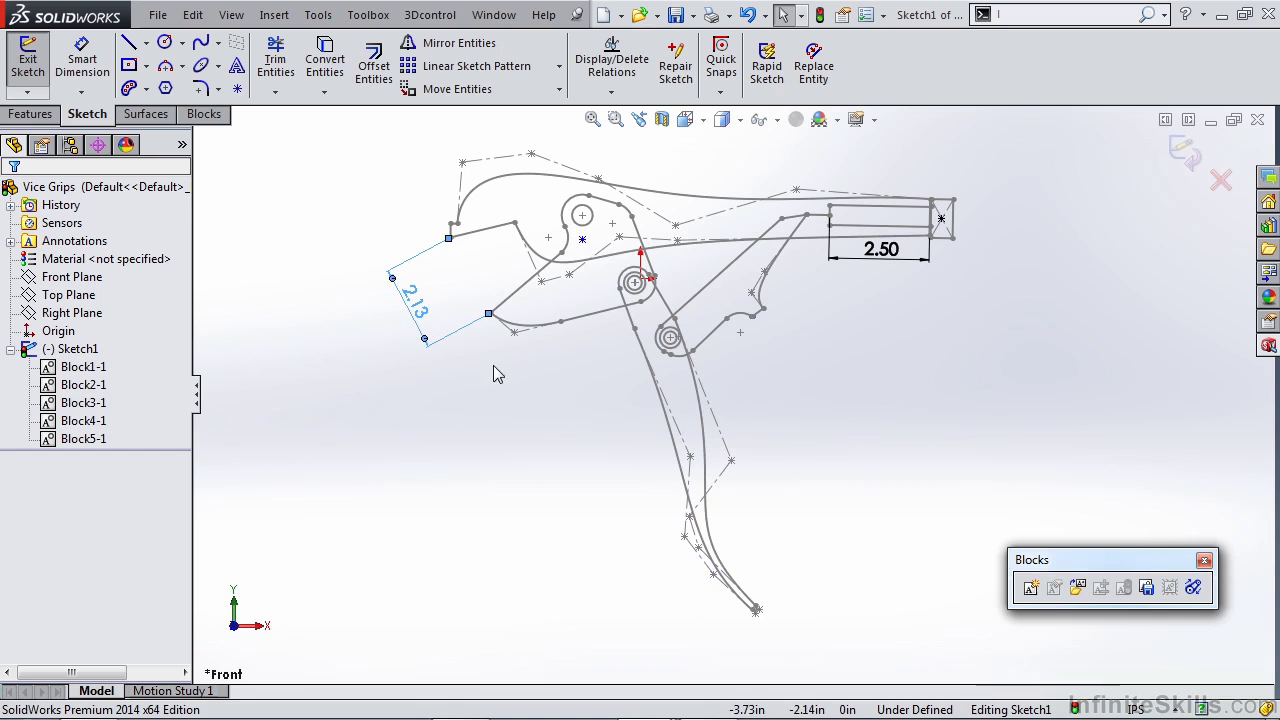
Change the 2.50 adjustment dimension to 0.5 and swing the handle until the opening reads 2.64
double_click(880, 250)
text(.5)
key(Return)
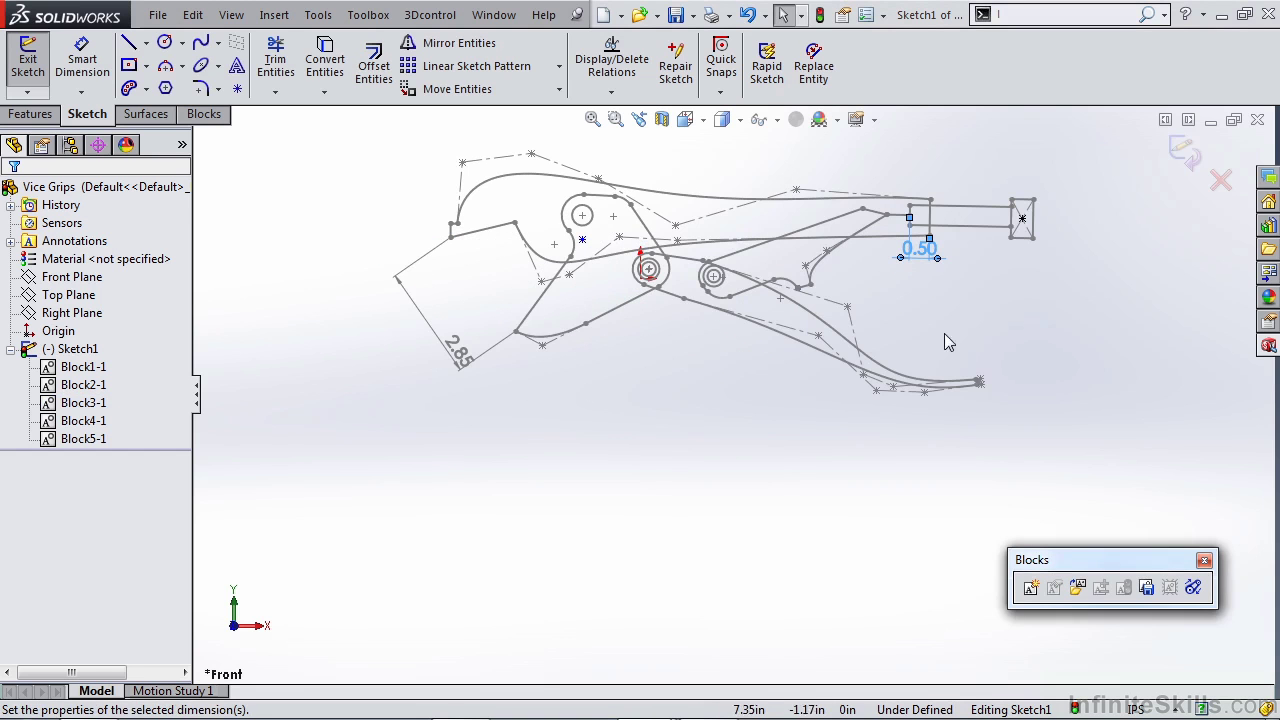
drag(980, 388, 992, 290)
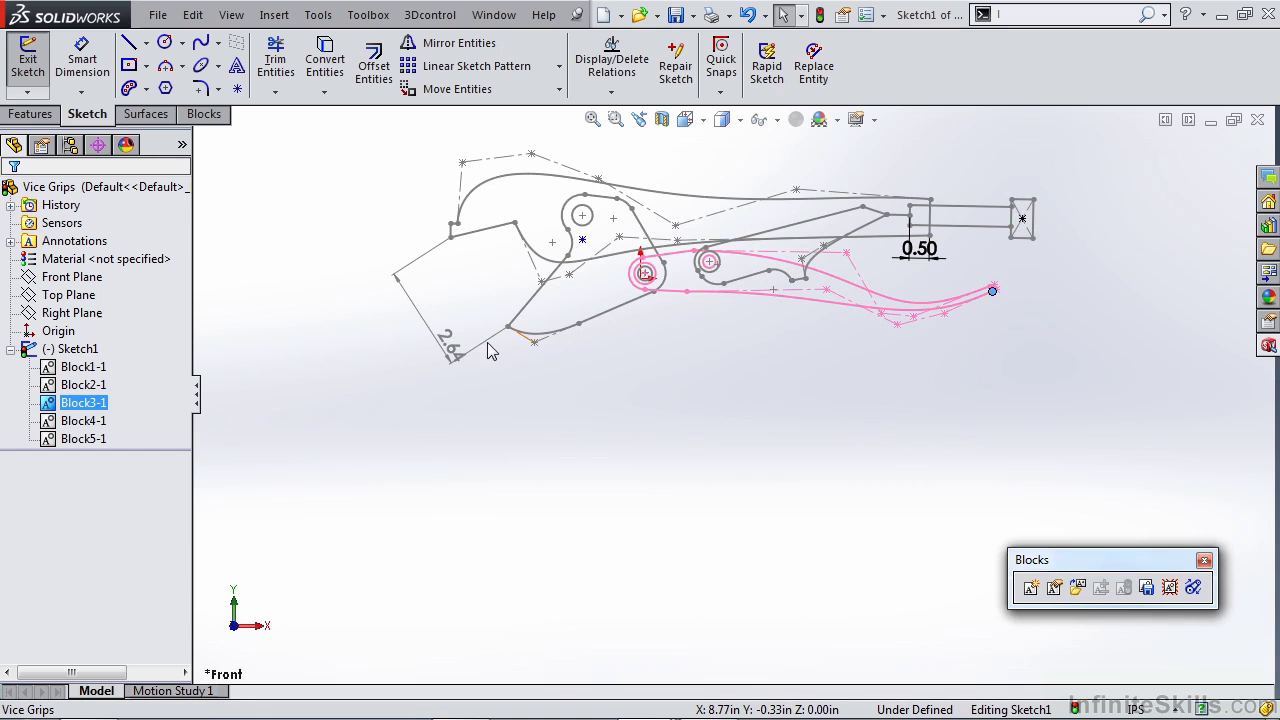
drag(492, 347, 495, 345)
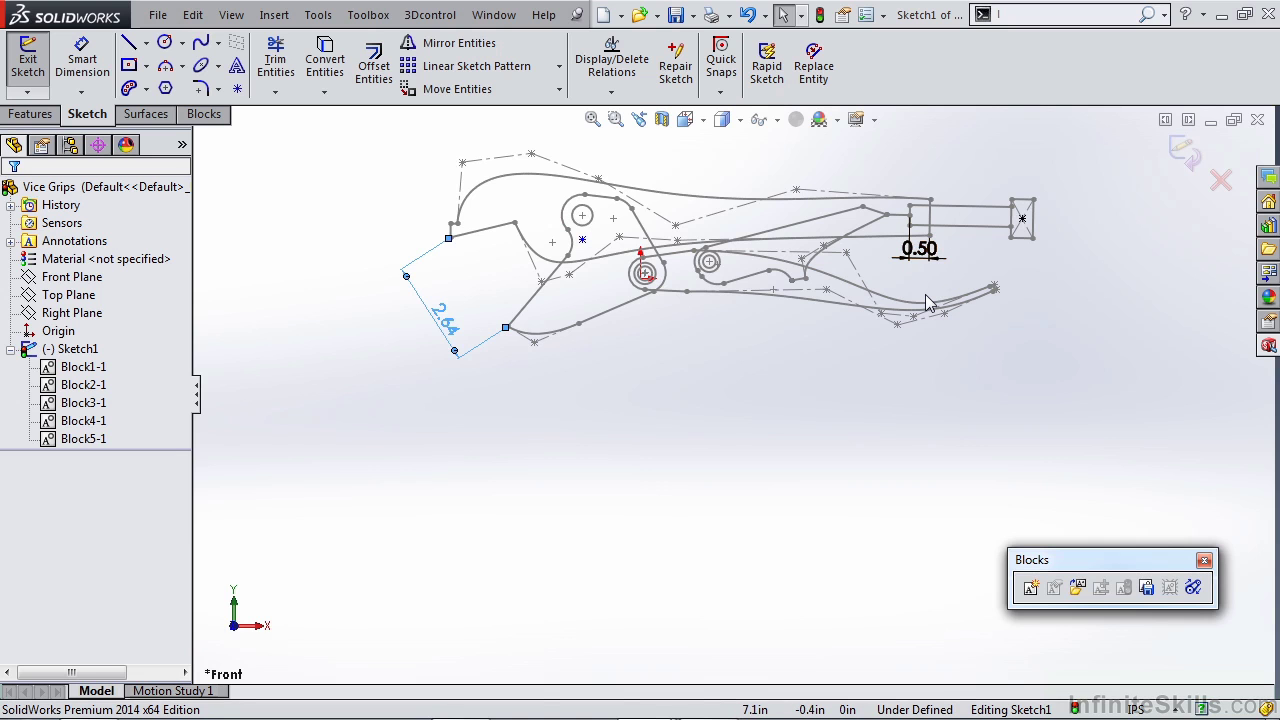
Drag Block3-1's endpoint down-left to open the jaws fully to a 2.92 driven opening
click(958, 252)
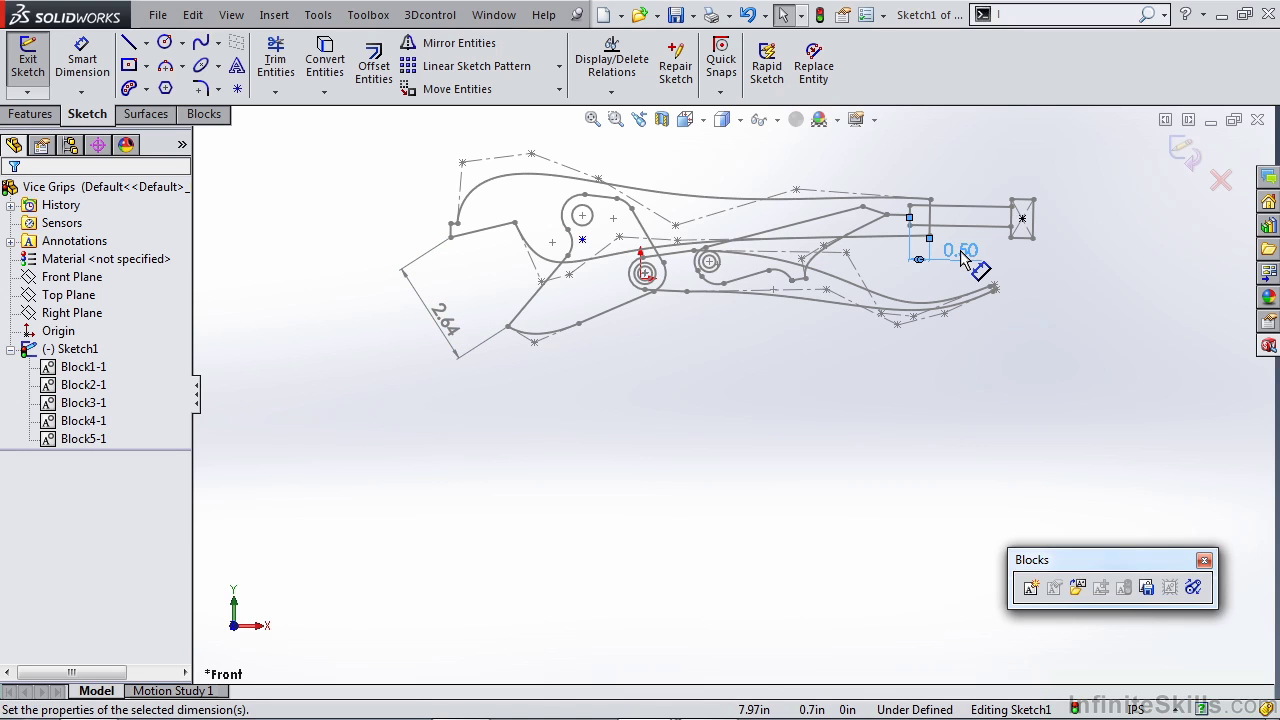
drag(988, 287, 965, 401)
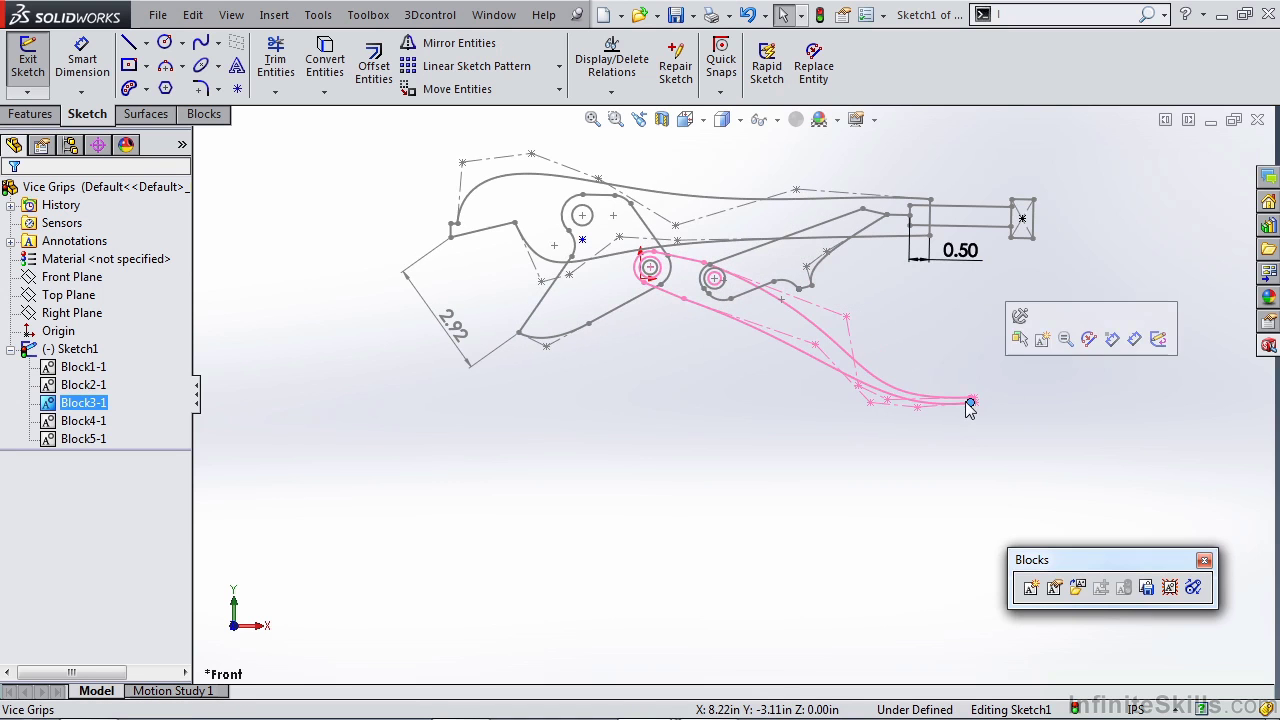